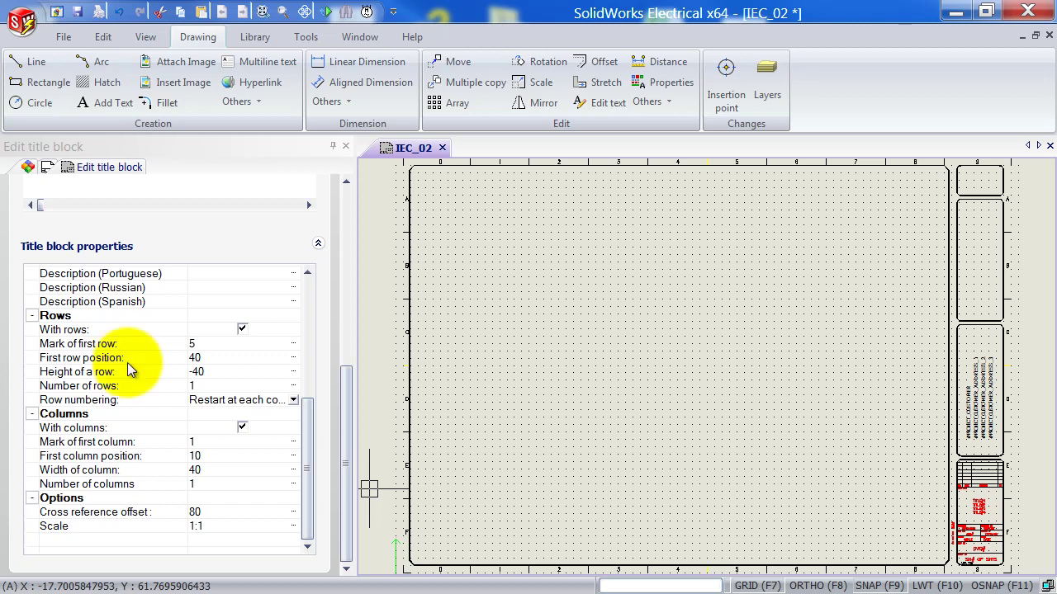
Check the spacing of the first column divisions at the sheet's lower-left corner.
middle_drag(517, 531, 500, 447)
scroll(421, 488, up, 5)
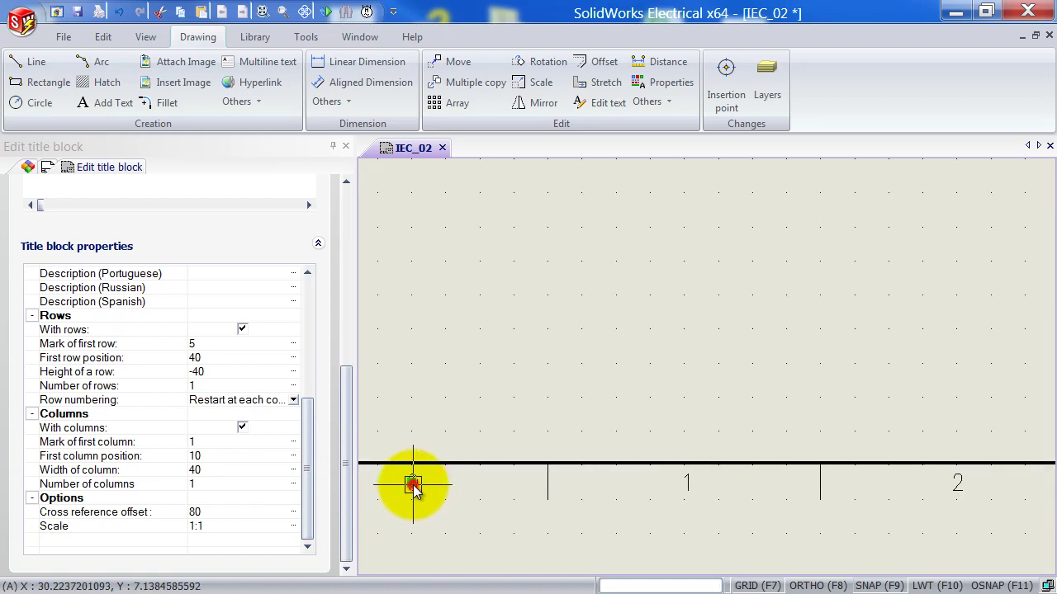
click(413, 485)
click(686, 483)
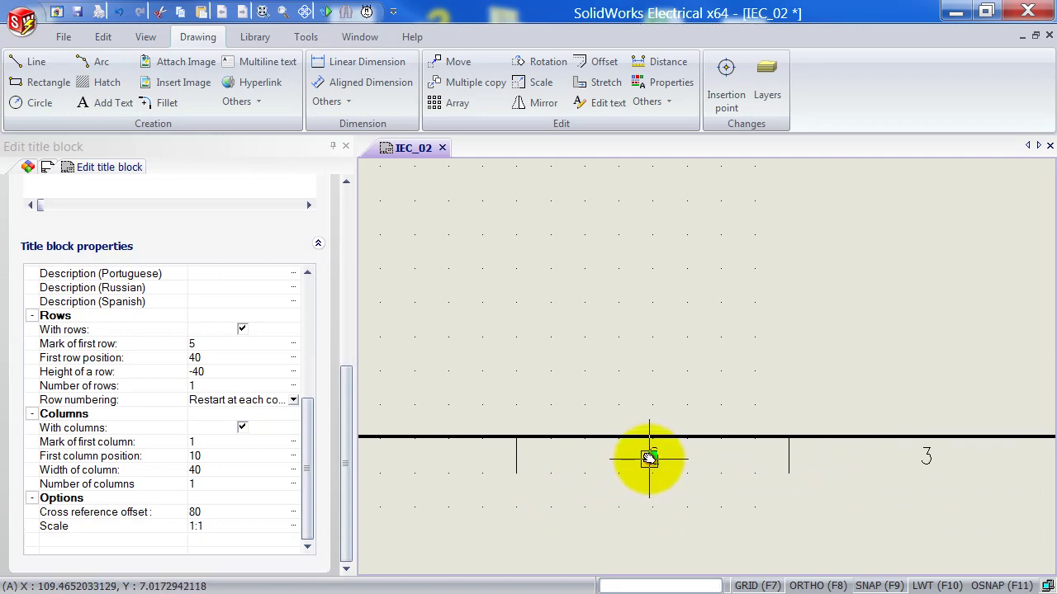
click(649, 459)
click(929, 460)
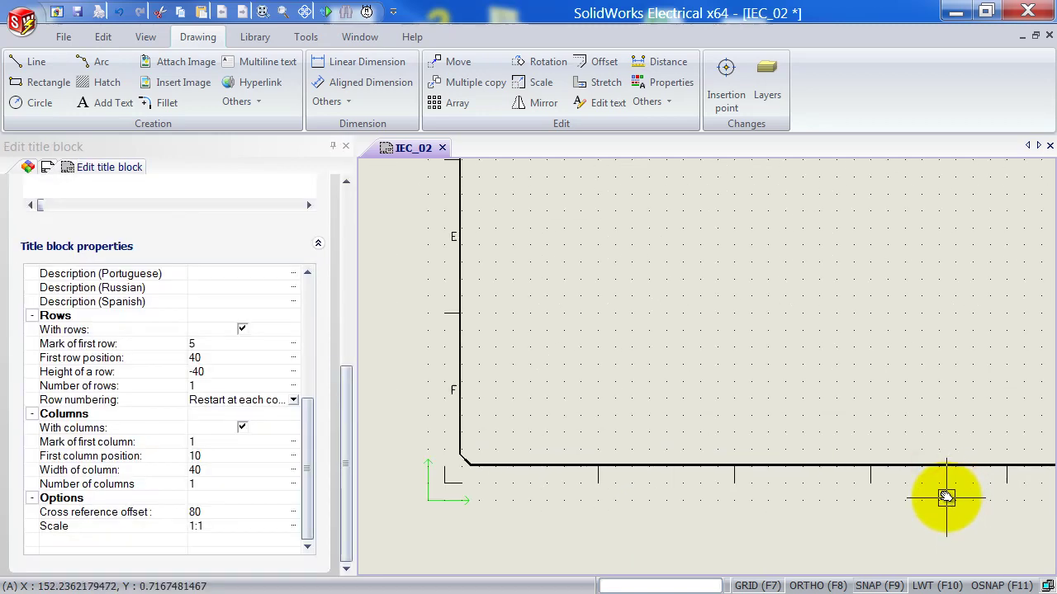
scroll(946, 496, down, 3)
Check the later column divisions along the bottom border up to the title block.
mouse_move(964, 512)
middle_down()
mouse_move(651, 474)
mouse_move(486, 479)
middle_up()
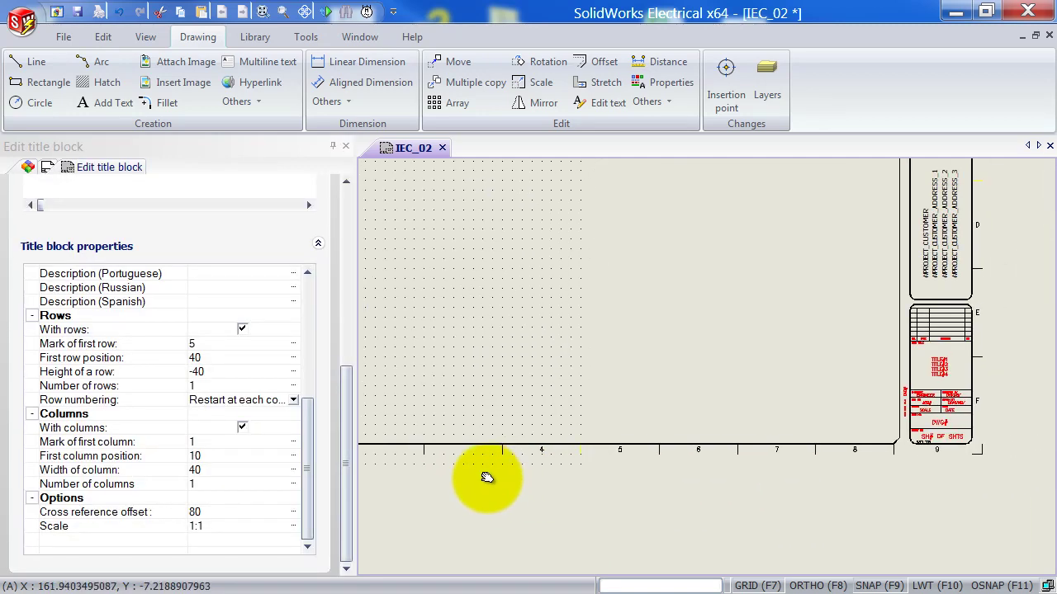
click(540, 453)
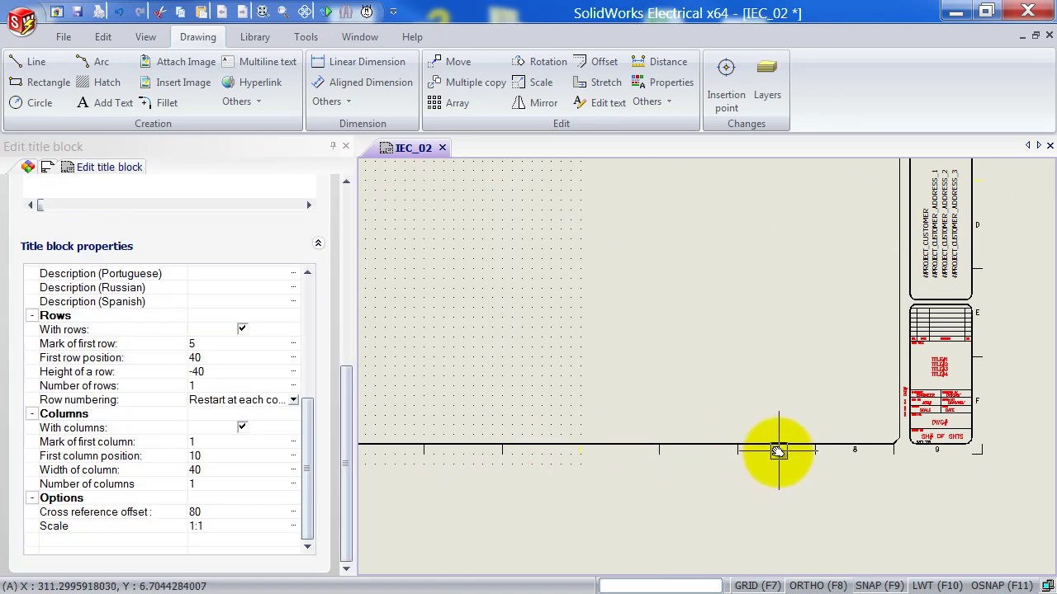
click(777, 451)
click(856, 452)
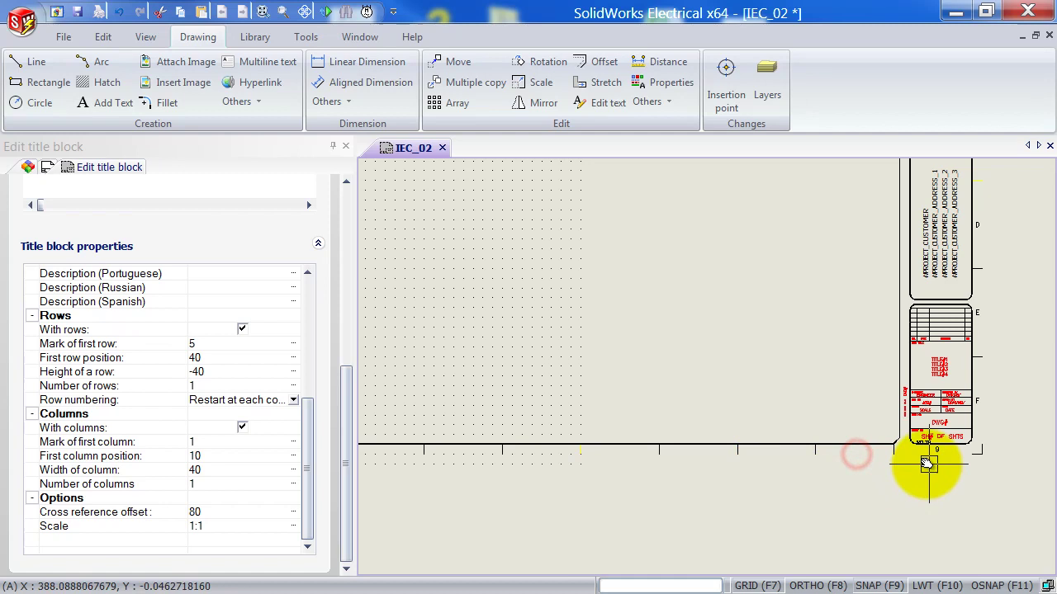
click(937, 451)
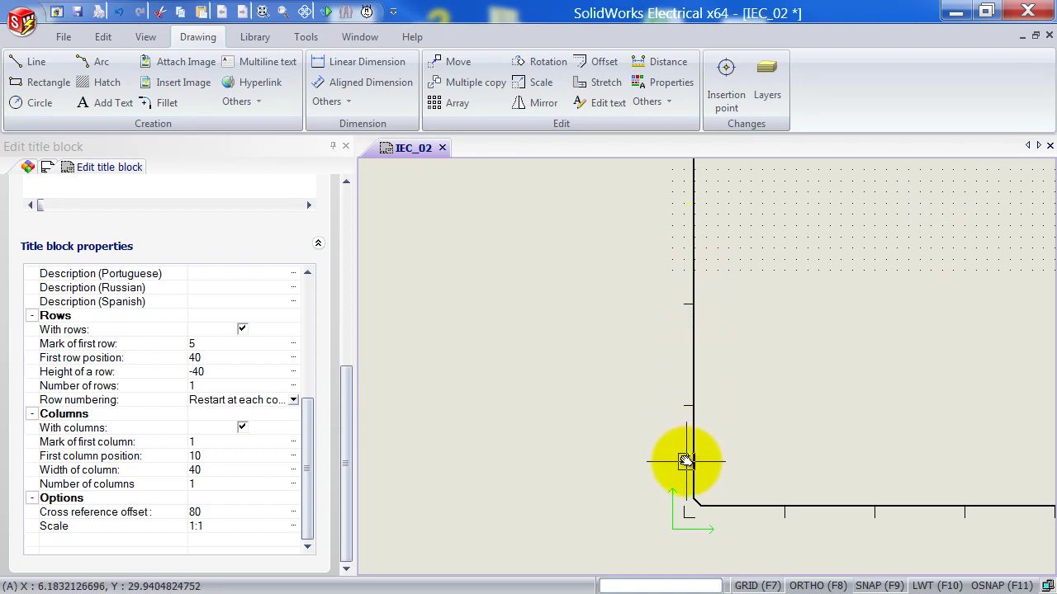
scroll(684, 431, up, 1)
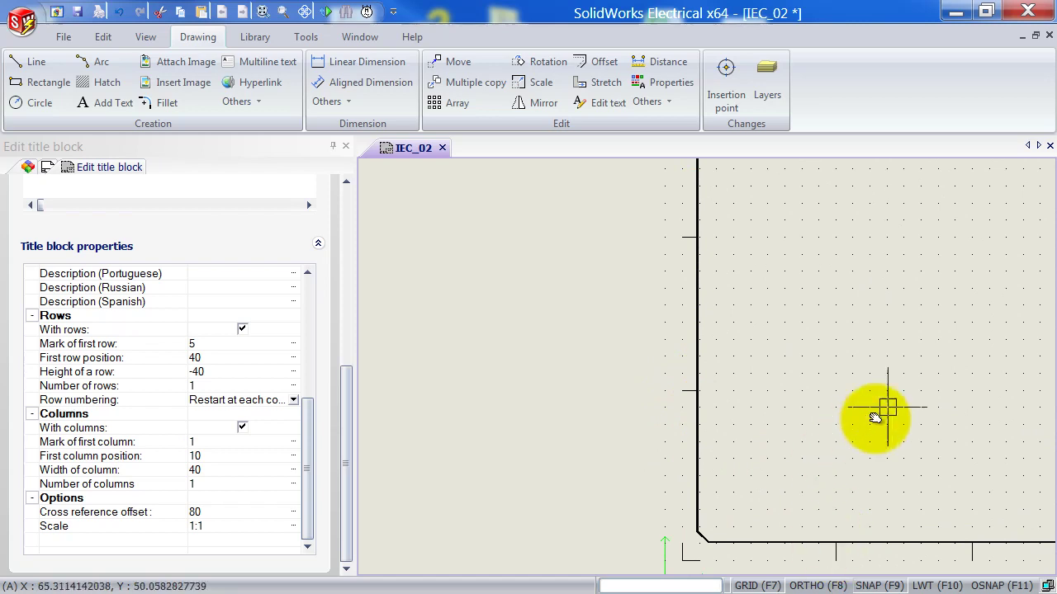
scroll(905, 347, down, 2)
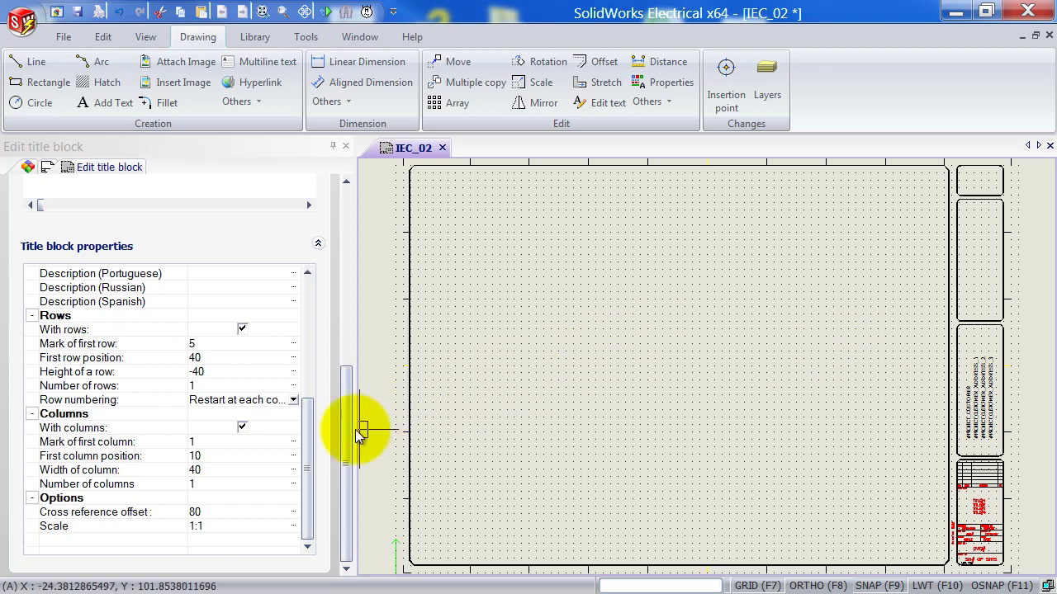
drag(306, 463, 306, 339)
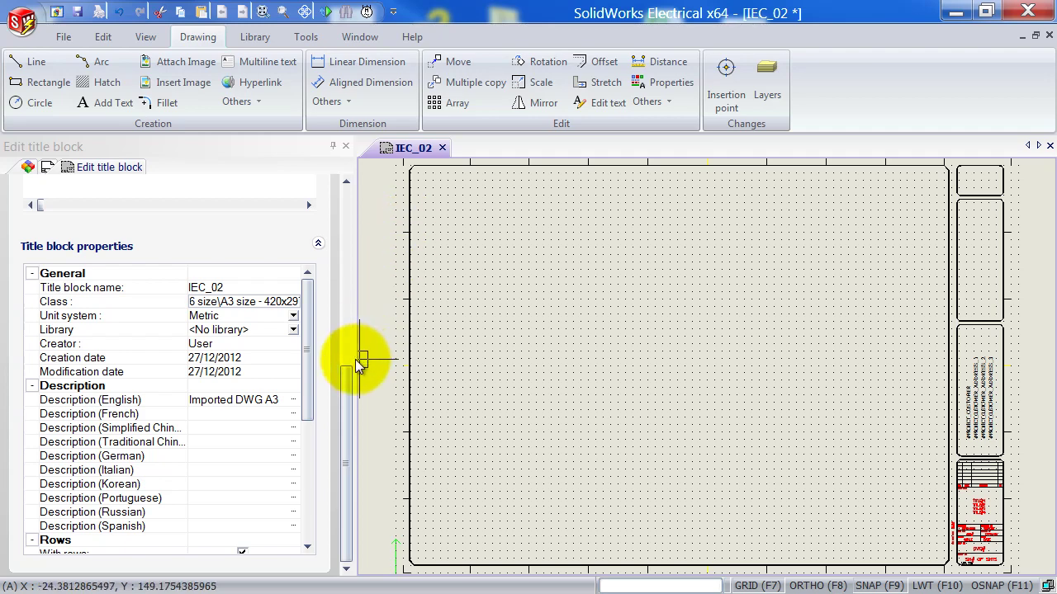
drag(306, 321, 316, 420)
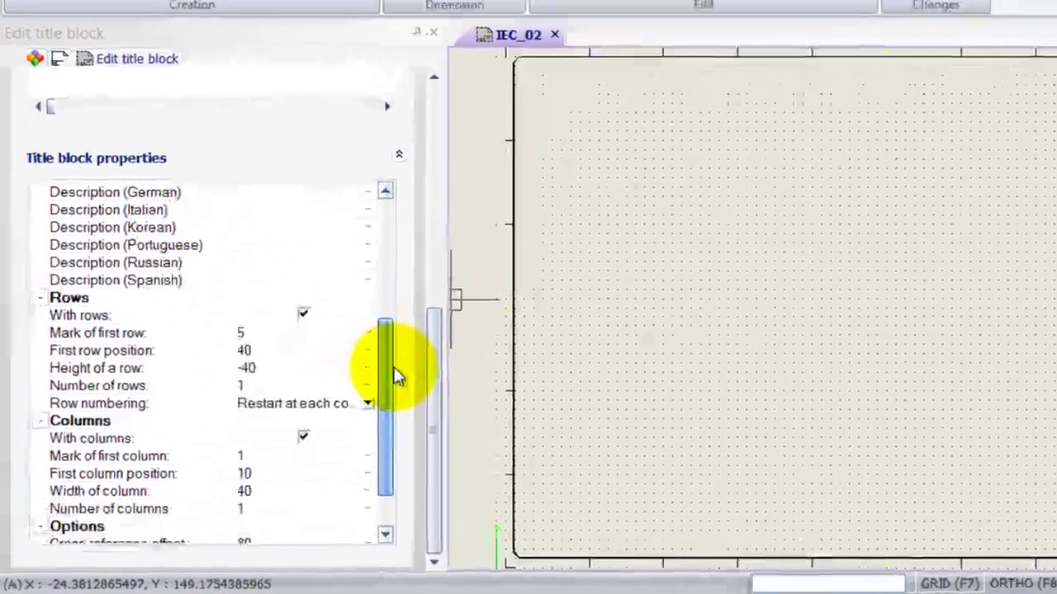
drag(396, 376, 399, 406)
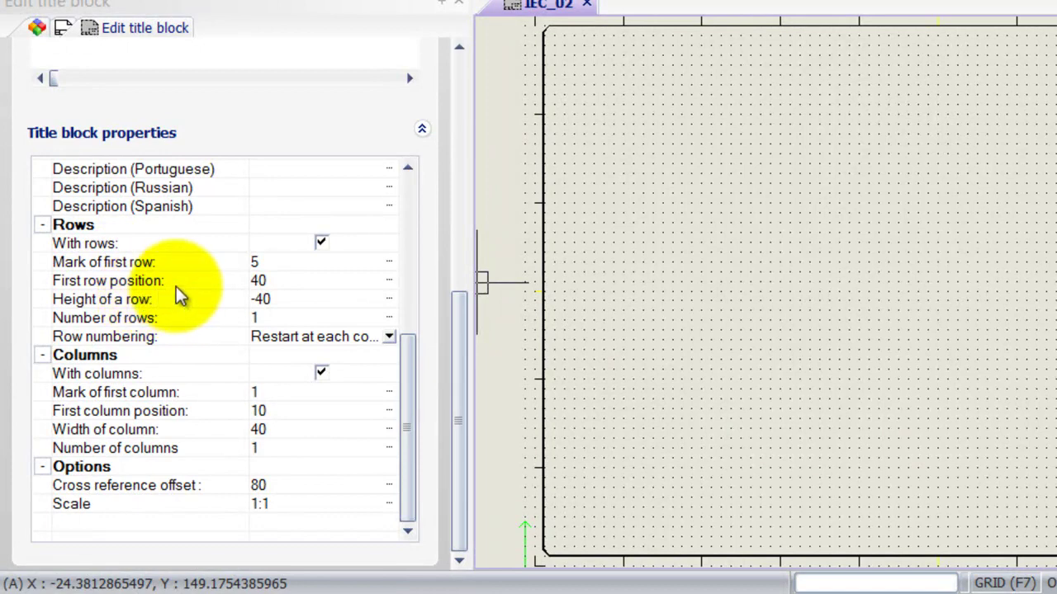
Zoom into the sheet's top-left corner and start entering 280 as the first row mark.
mouse_move(556, 71)
middle_down()
mouse_move(602, 99)
mouse_move(609, 234)
middle_up()
scroll(583, 78, up, 3)
scroll(594, 217, up, 3)
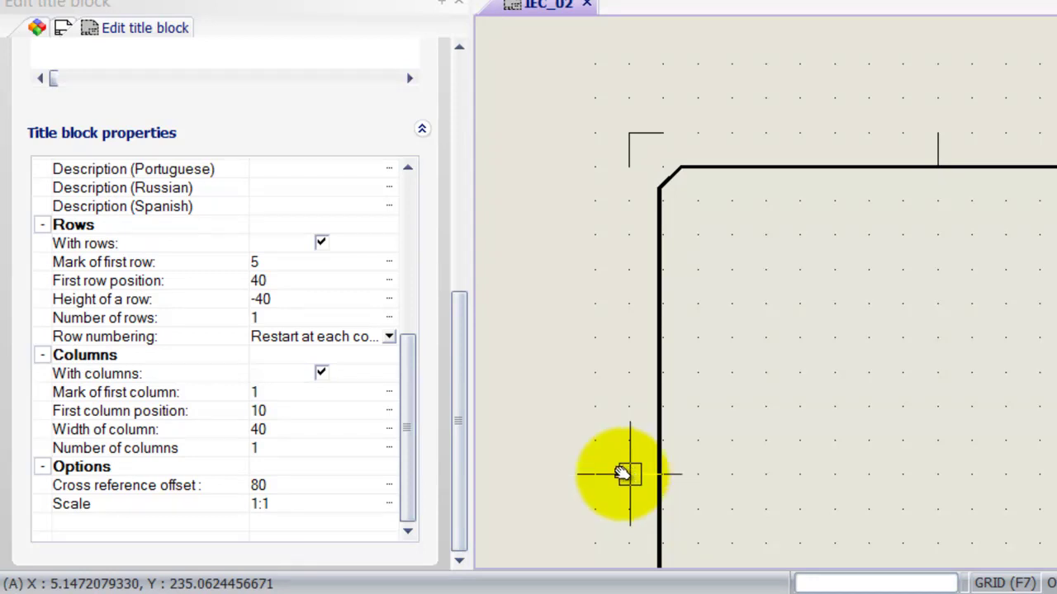
click(283, 263)
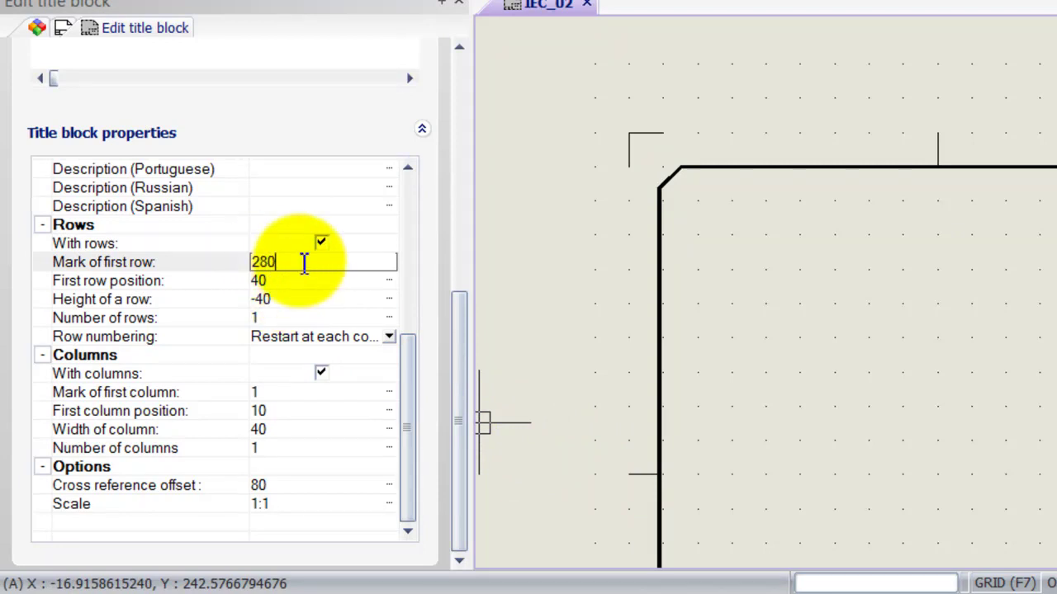
Set first row mark 1, first row position 280, row height -45 and 6 rows.
drag(298, 261, 234, 261)
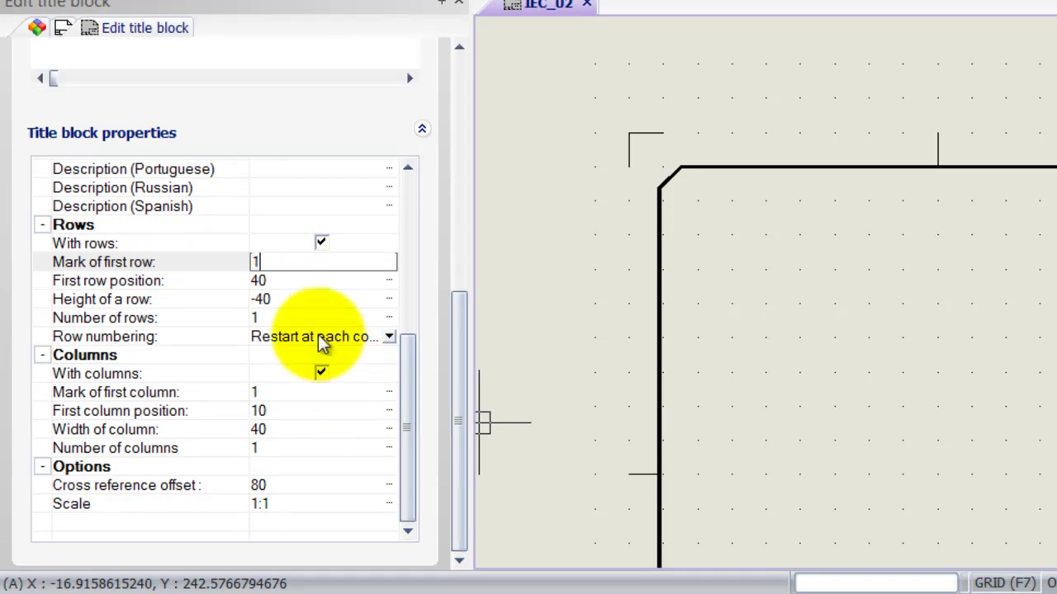
click(283, 281)
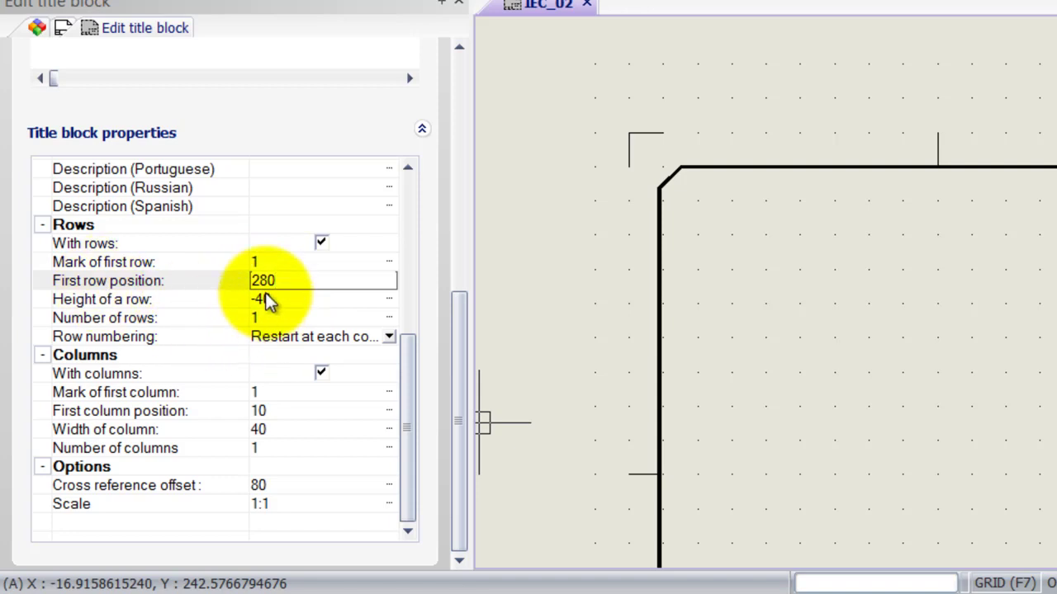
click(266, 298)
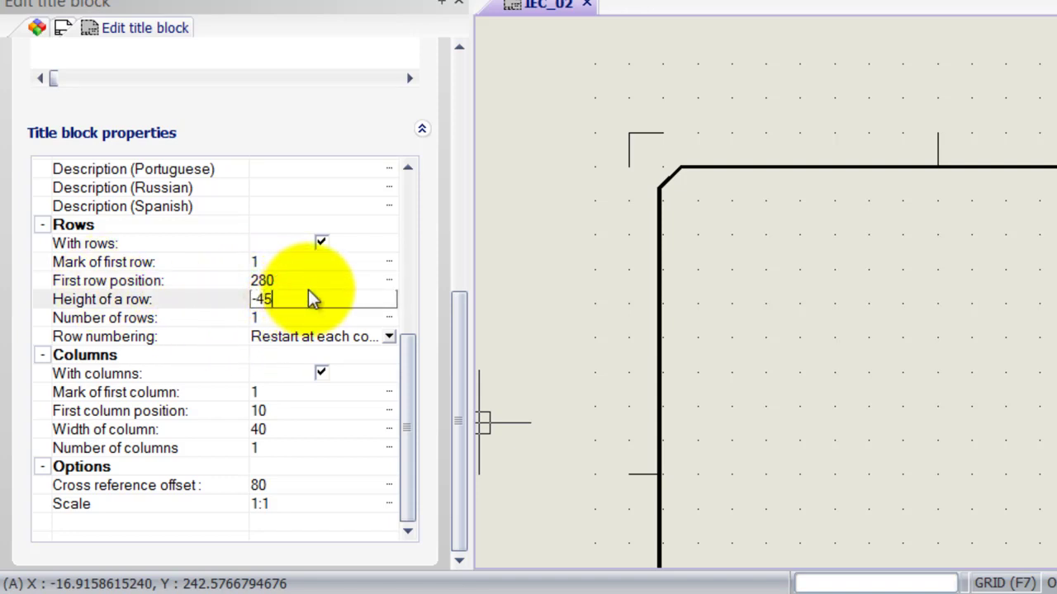
text(-45)
click(295, 318)
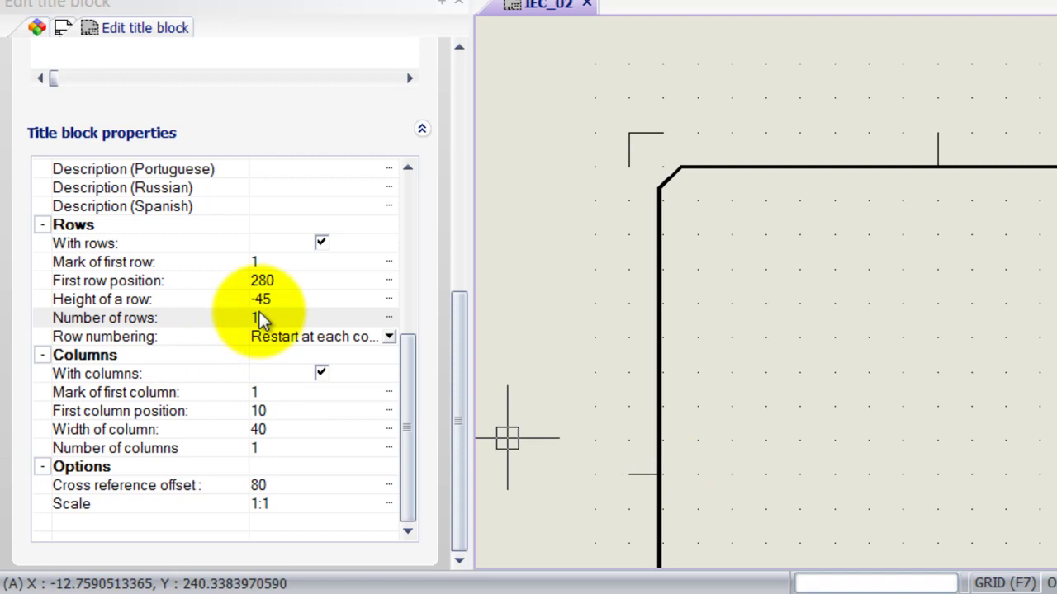
click(279, 319)
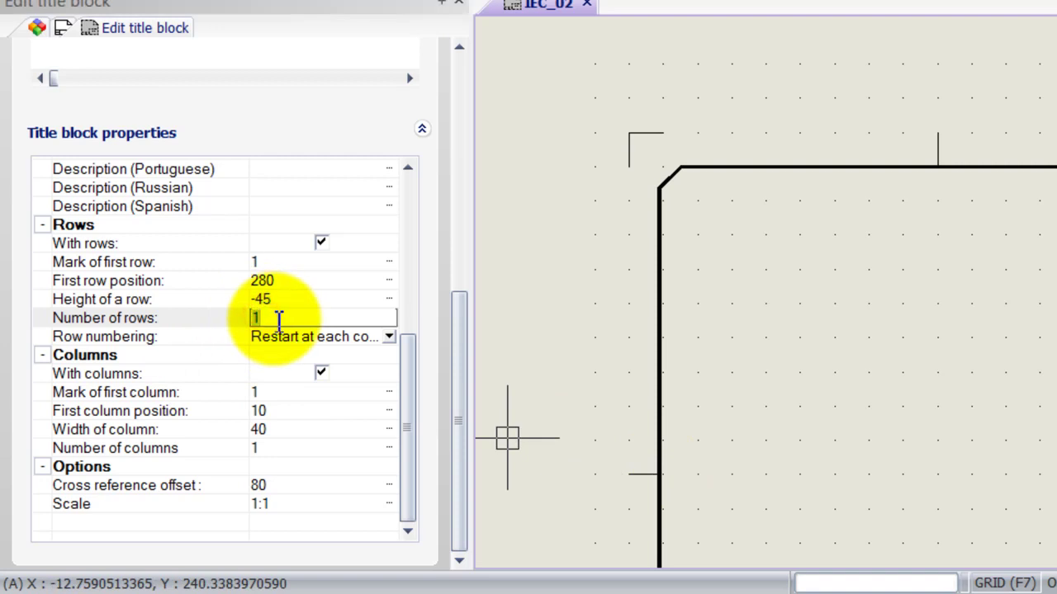
text(6)
key(Return)
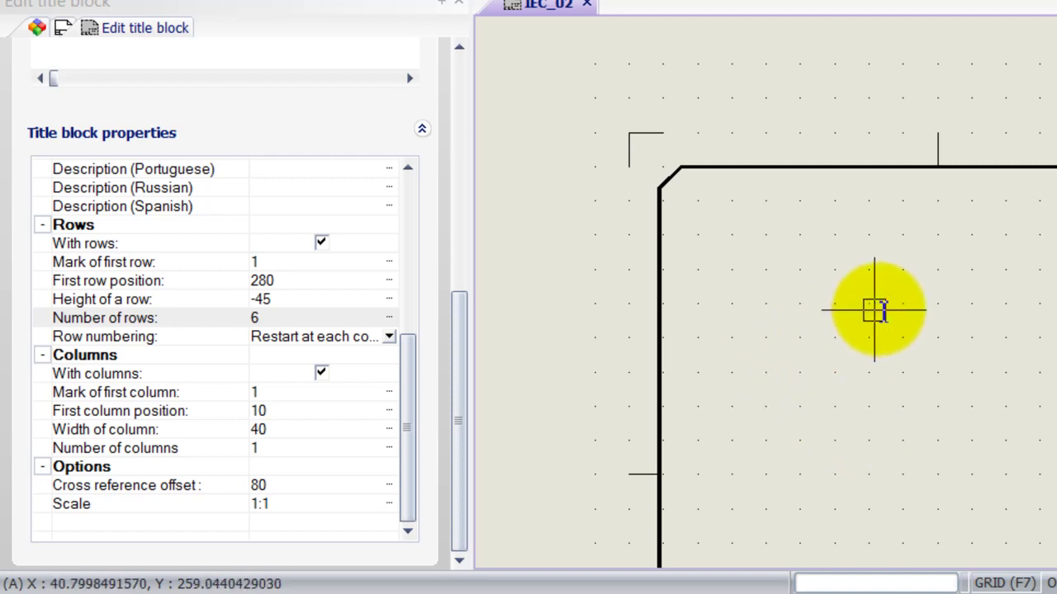
mouse_move(872, 309)
middle_down()
mouse_move(880, 314)
mouse_move(842, 361)
mouse_move(785, 361)
middle_up()
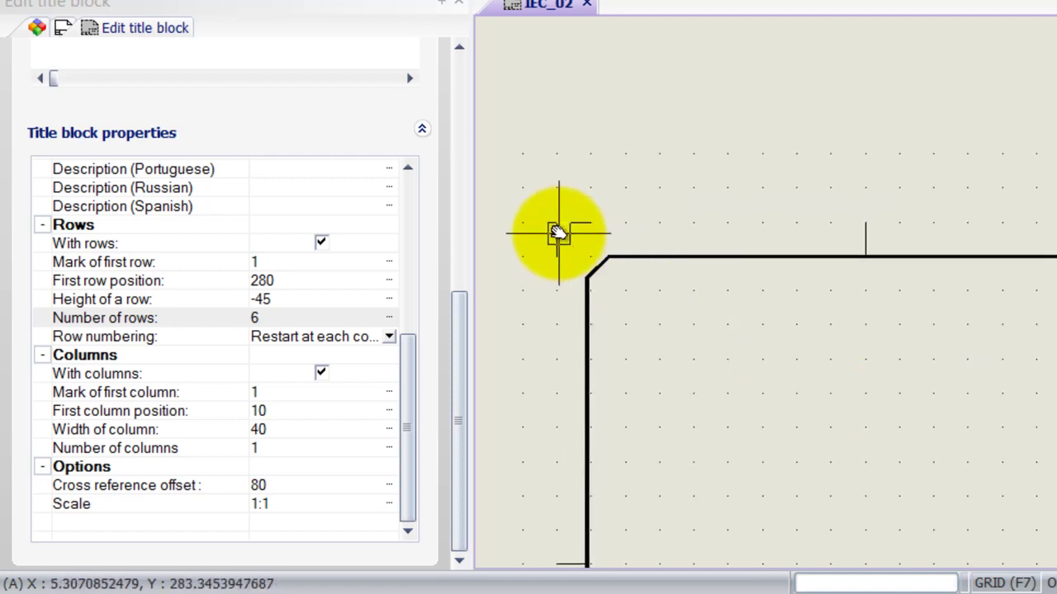
Keep the first column position at 10 and set the number of columns to 10.
click(289, 392)
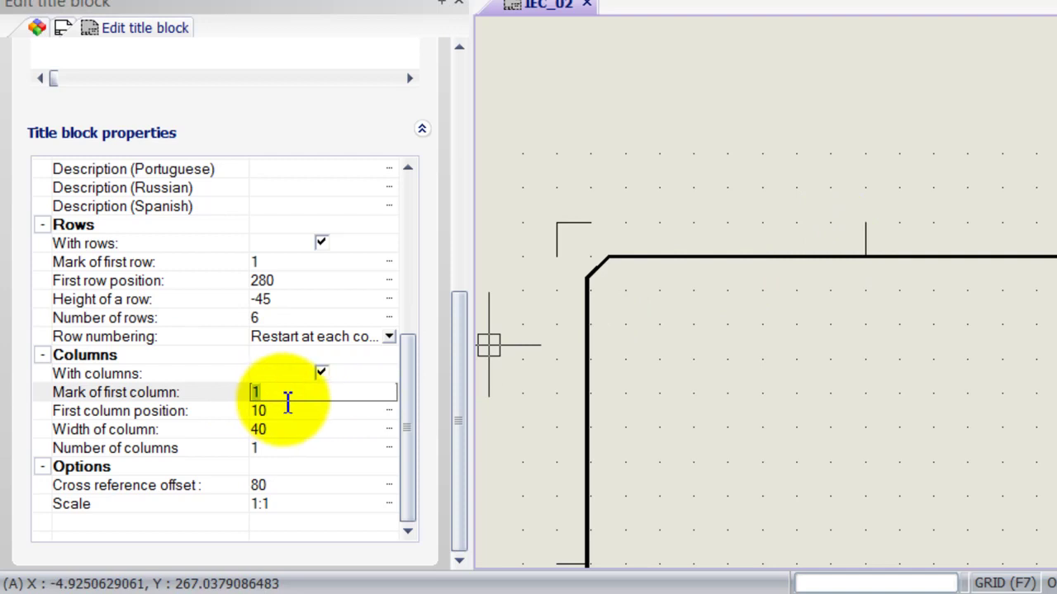
click(281, 412)
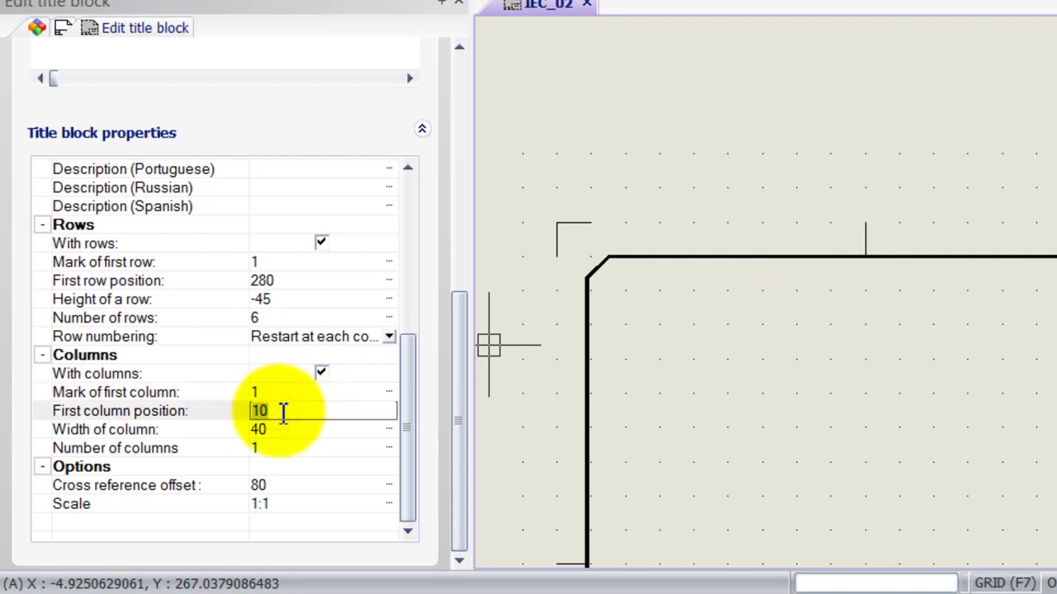
click(650, 334)
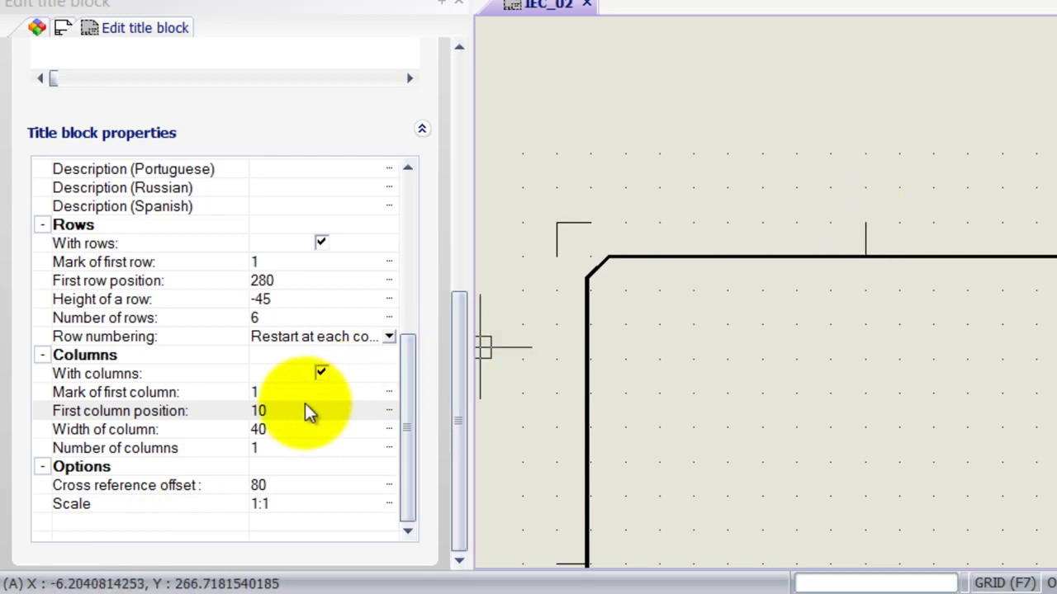
click(285, 446)
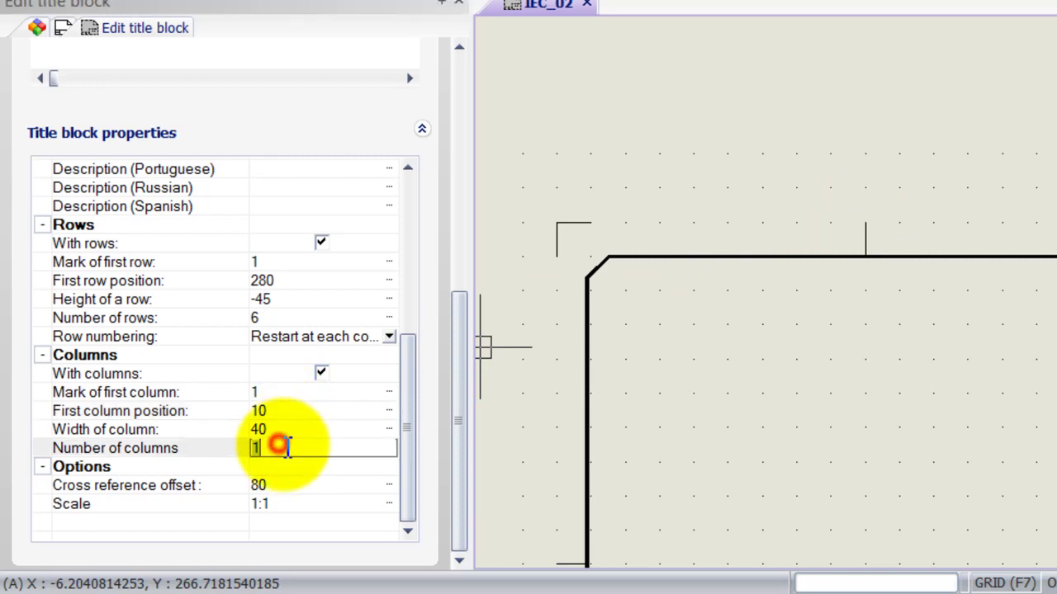
text(0)
key(Return)
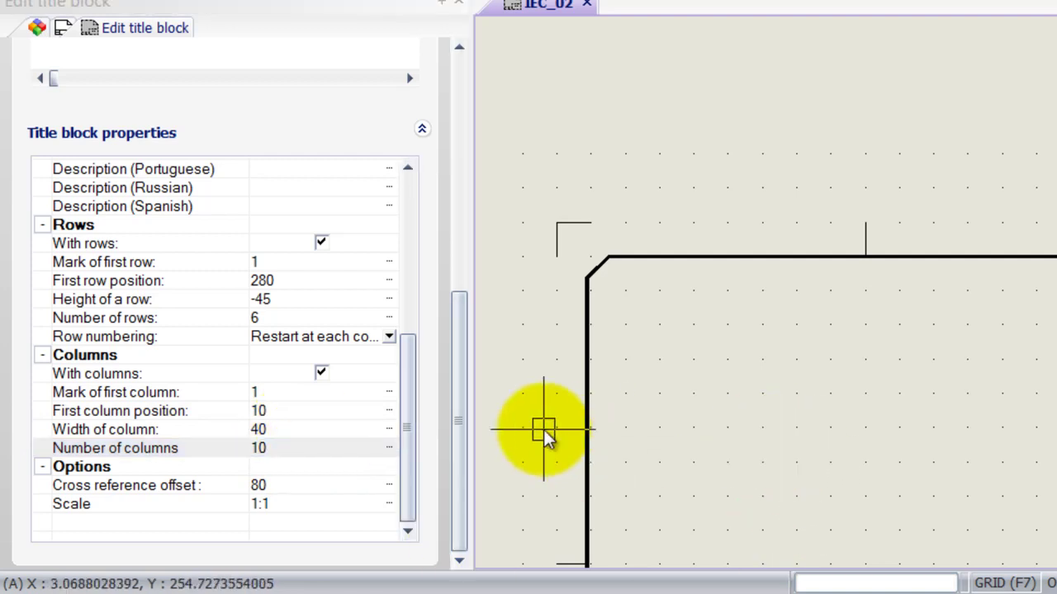
Zoom out to the whole title block frame and return the panel to the Attributes list.
click(407, 367)
mouse_move(410, 375)
mouse_down()
mouse_move(402, 338)
mouse_move(419, 373)
mouse_up()
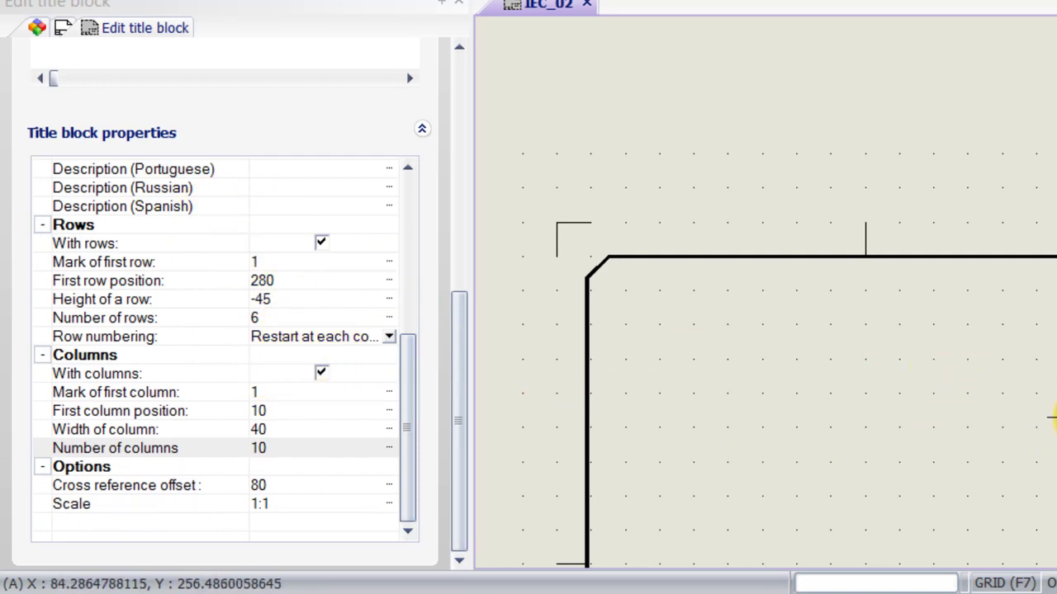
key(F2)
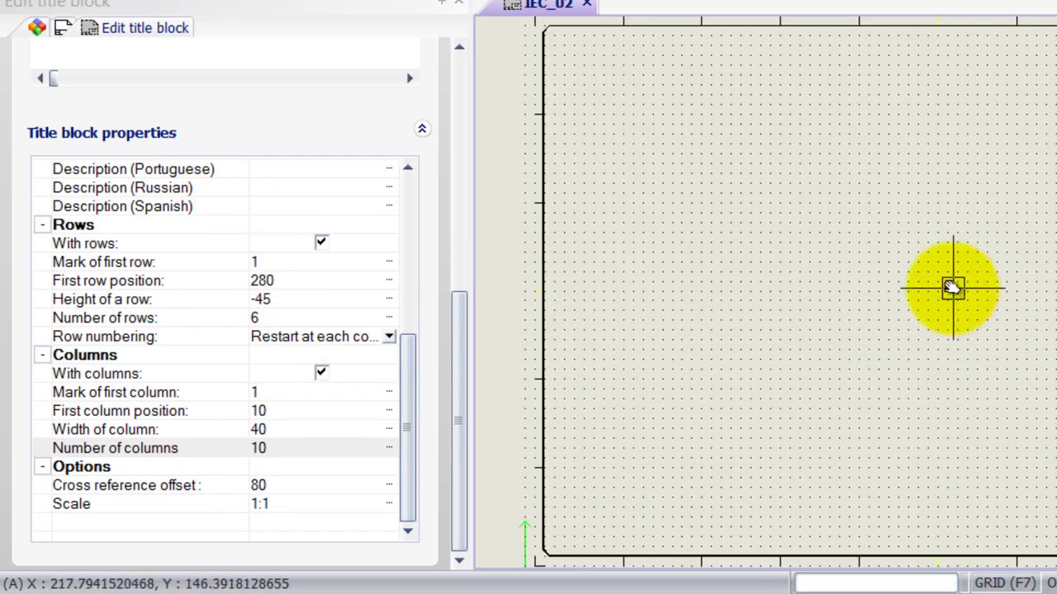
drag(745, 173, 746, 223)
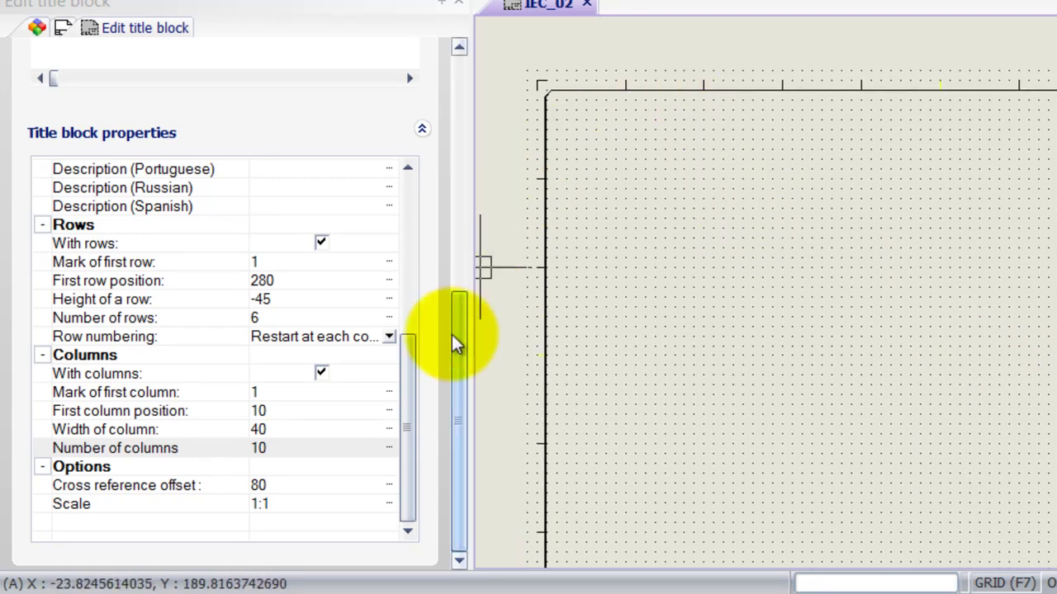
mouse_move(415, 366)
mouse_down()
mouse_move(408, 335)
mouse_move(415, 366)
mouse_up()
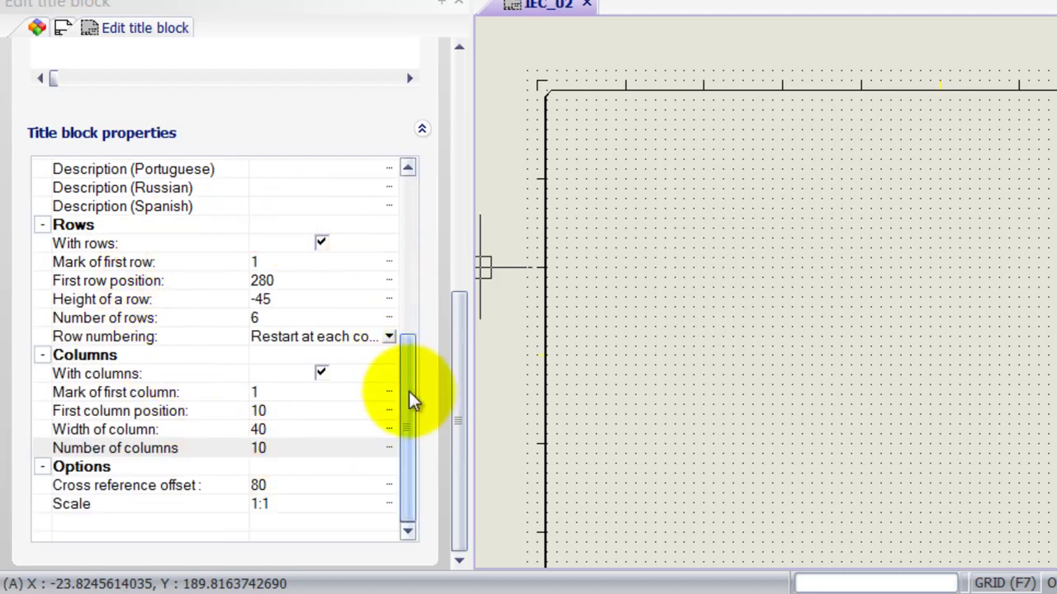
drag(459, 398, 425, 169)
Place the #ROW attribute from Miscellaneous just left of the frame's top-left corner.
click(40, 355)
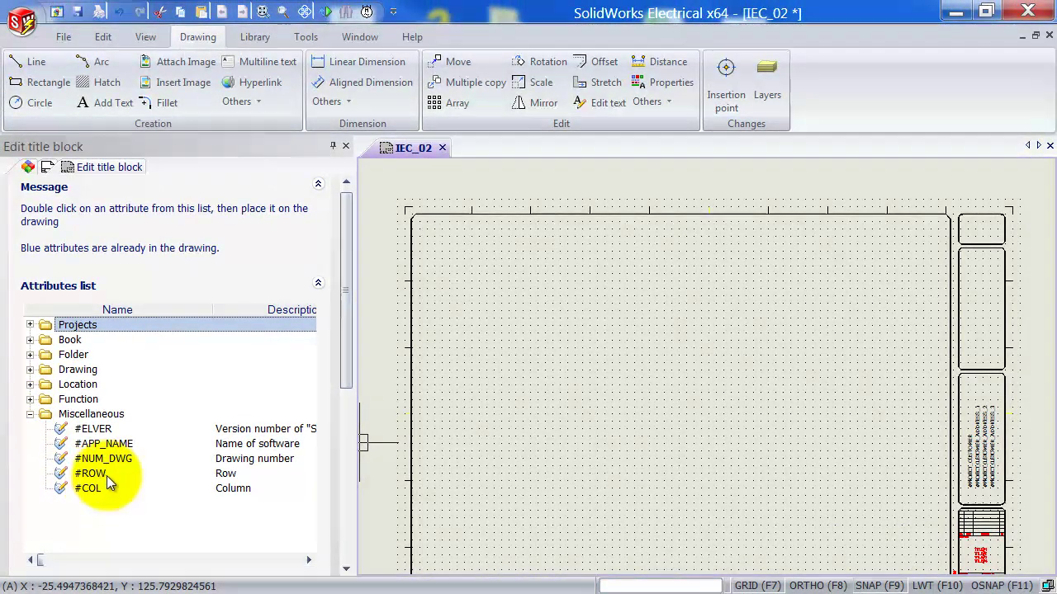
double_click(92, 473)
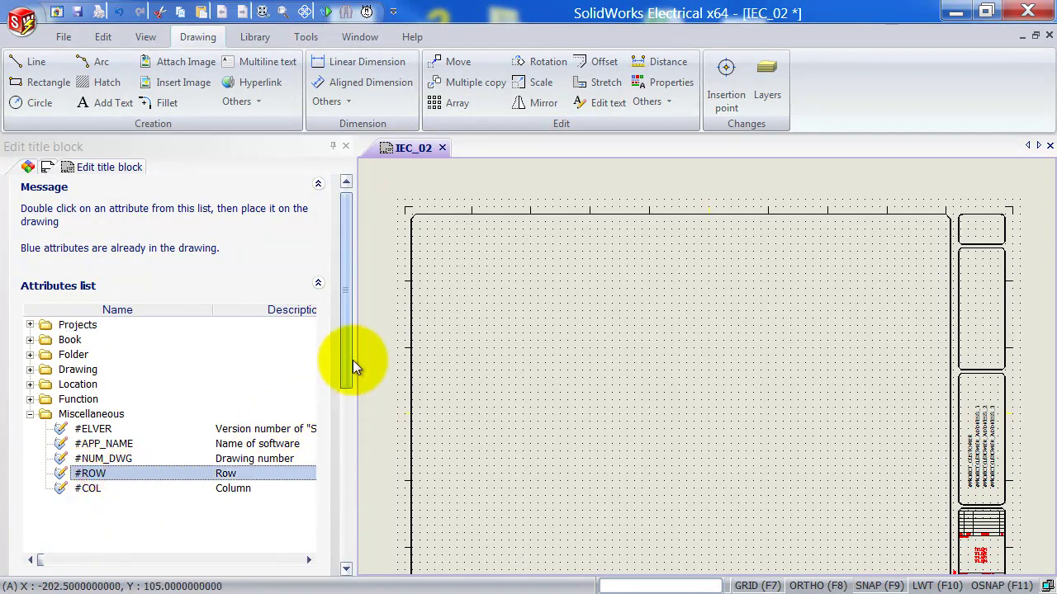
scroll(404, 263, up, 4)
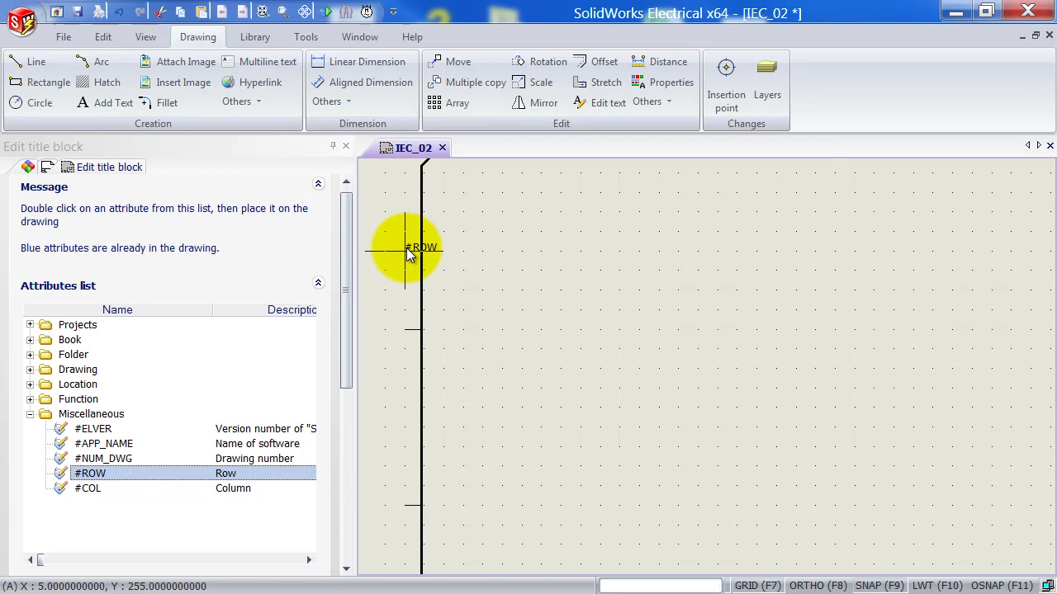
middle_drag(407, 254, 425, 286)
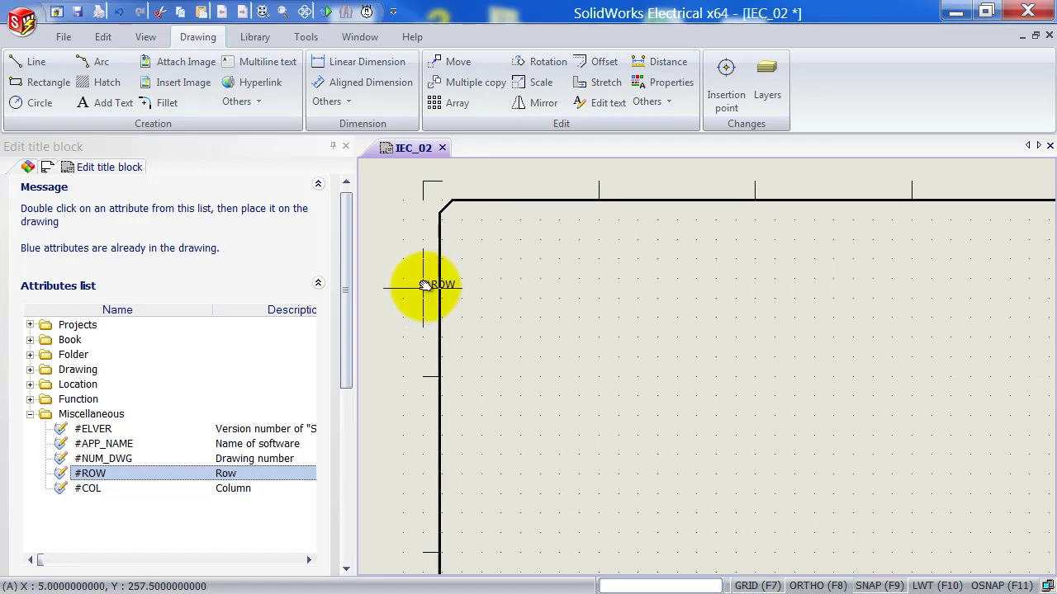
click(424, 287)
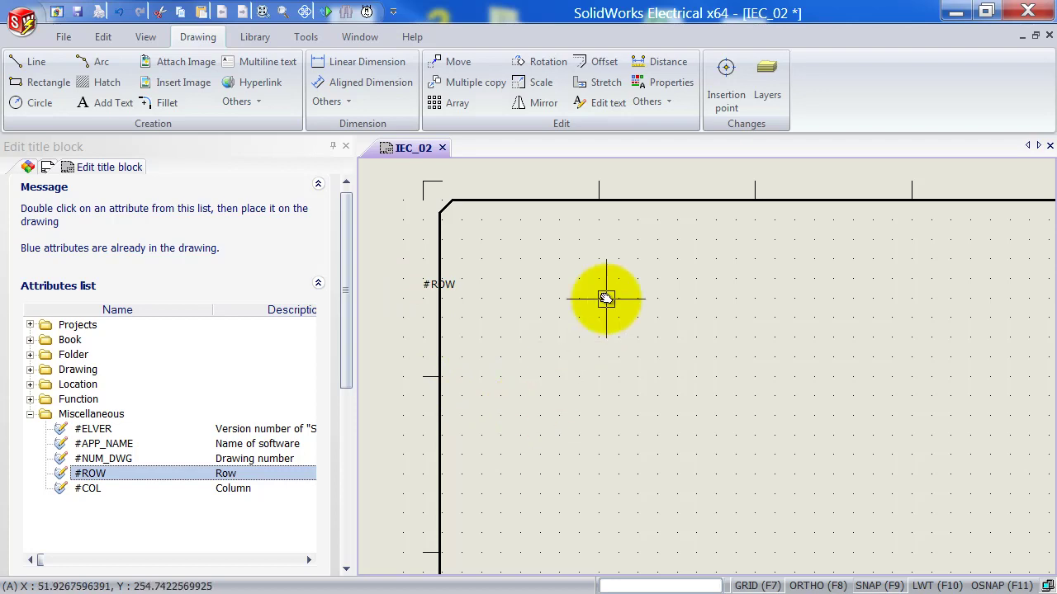
Array the #ROW attribute into 6 rows and 1 column with a -45 row offset.
click(423, 286)
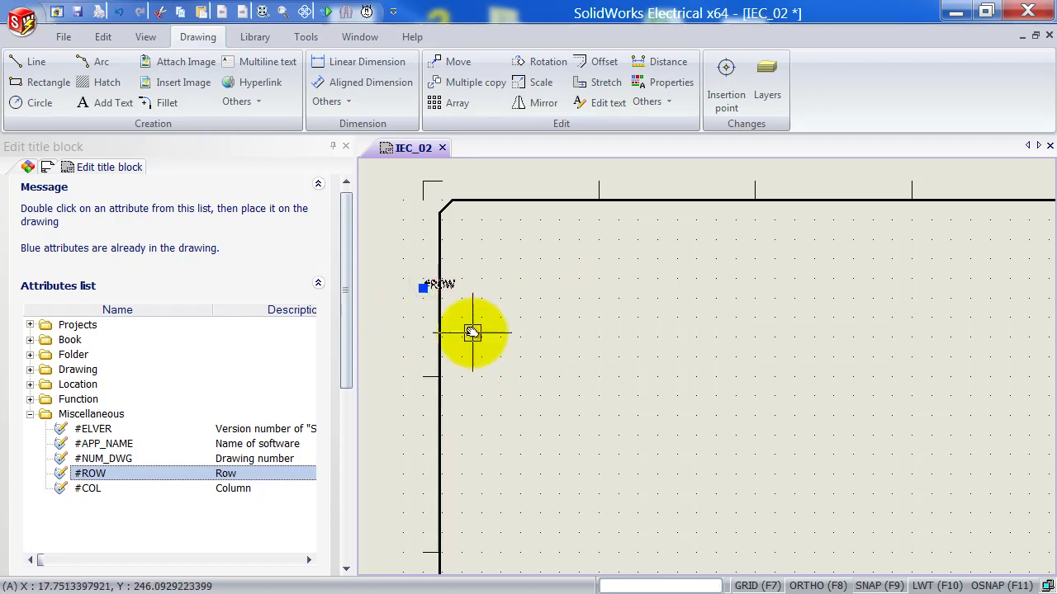
click(458, 105)
drag(523, 218, 678, 242)
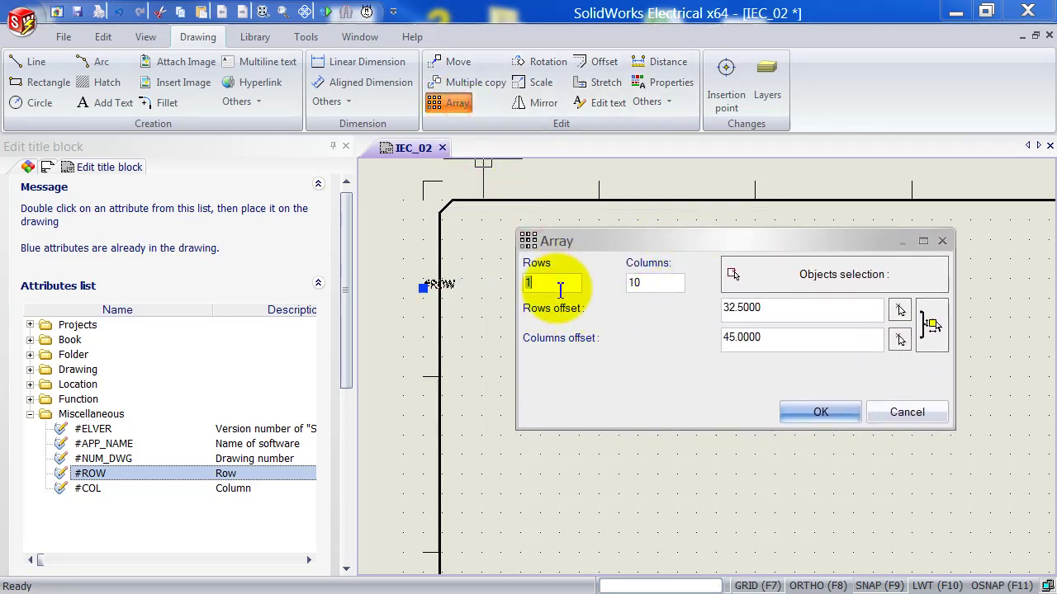
click(664, 283)
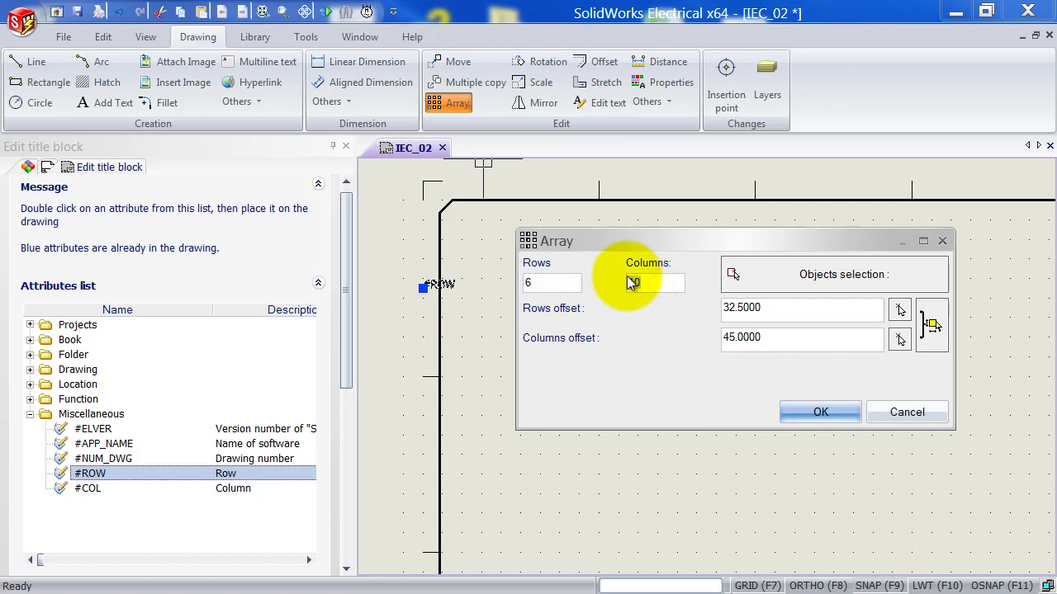
text(1)
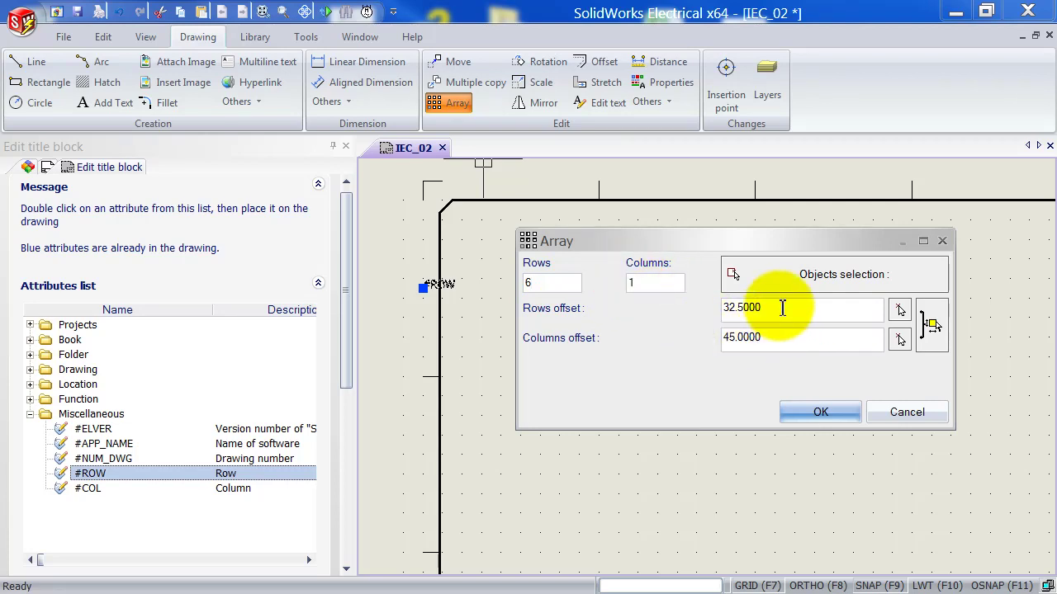
double_click(776, 307)
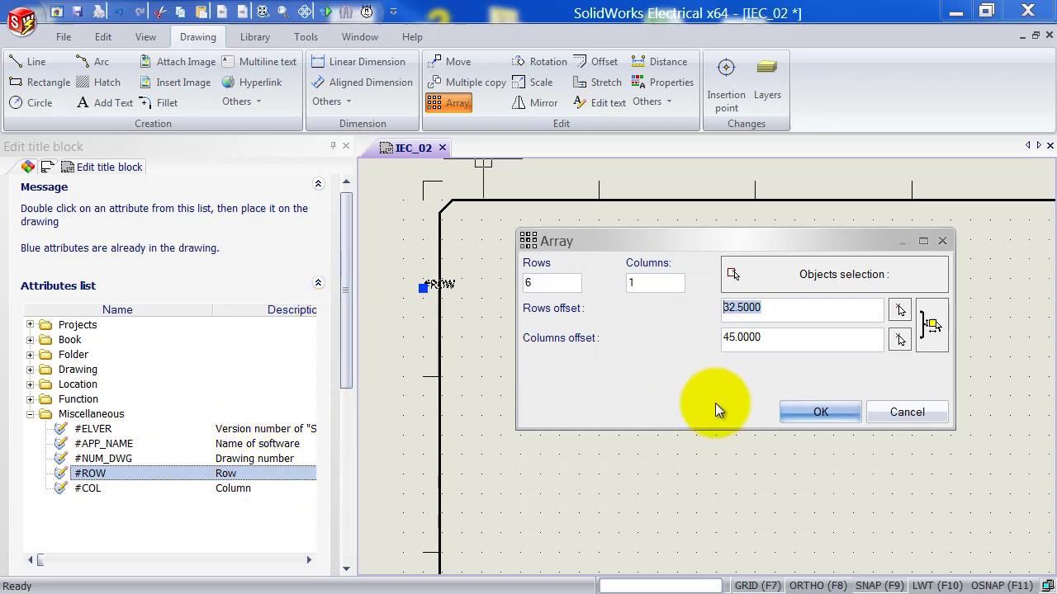
text(-45)
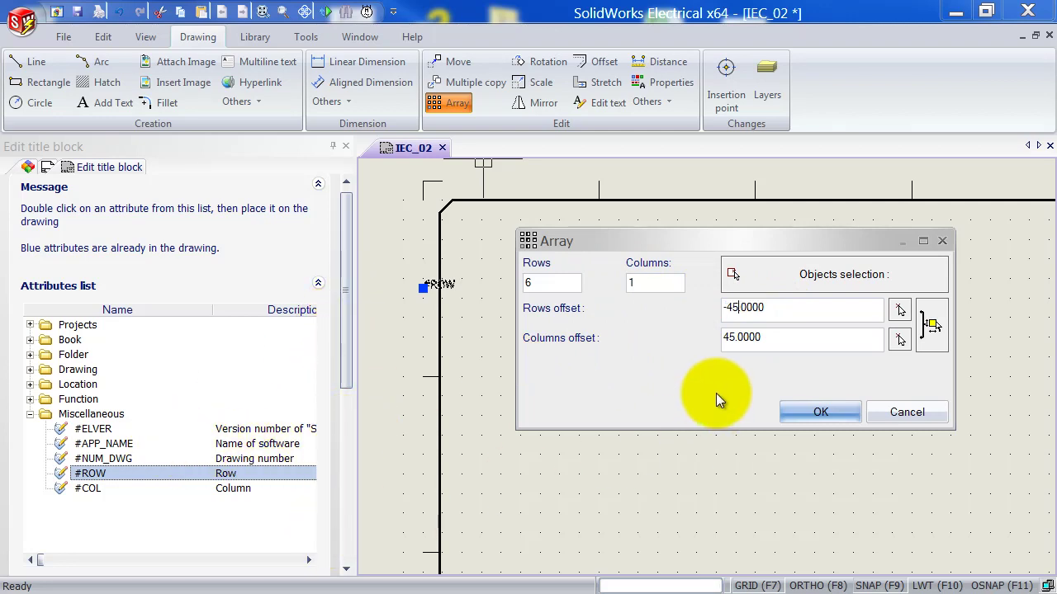
click(789, 341)
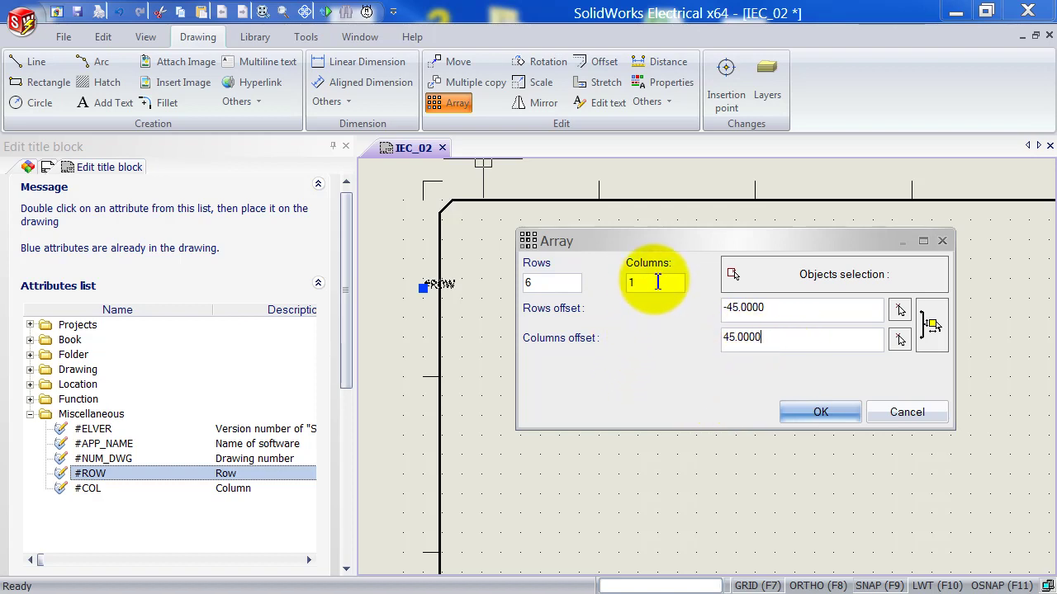
click(806, 423)
Pan and zoom down the left border to check the six arrayed #ROW labels.
middle_drag(554, 473, 620, 329)
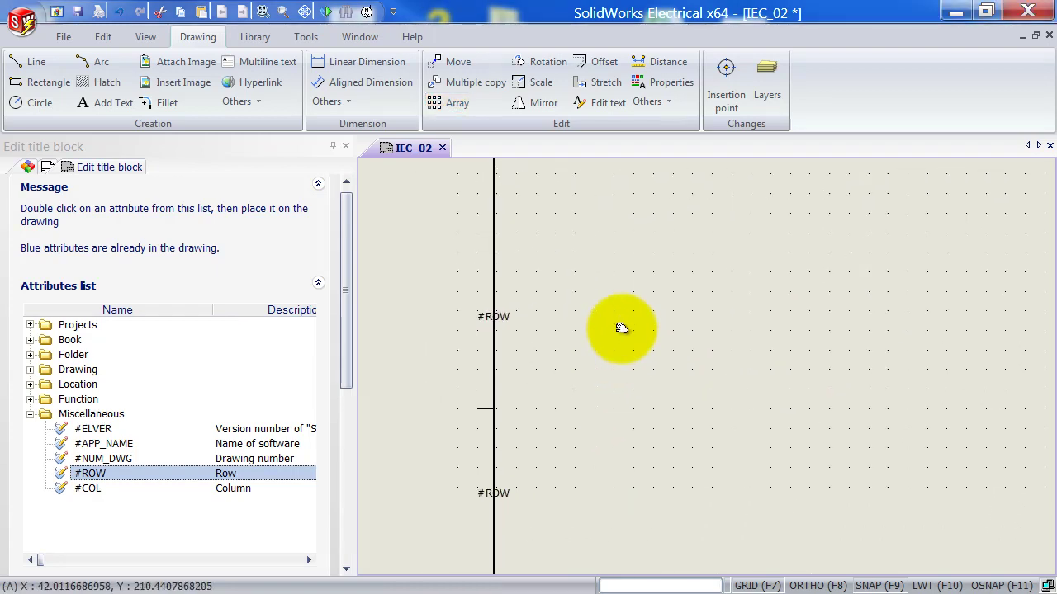
scroll(621, 328, down, 3)
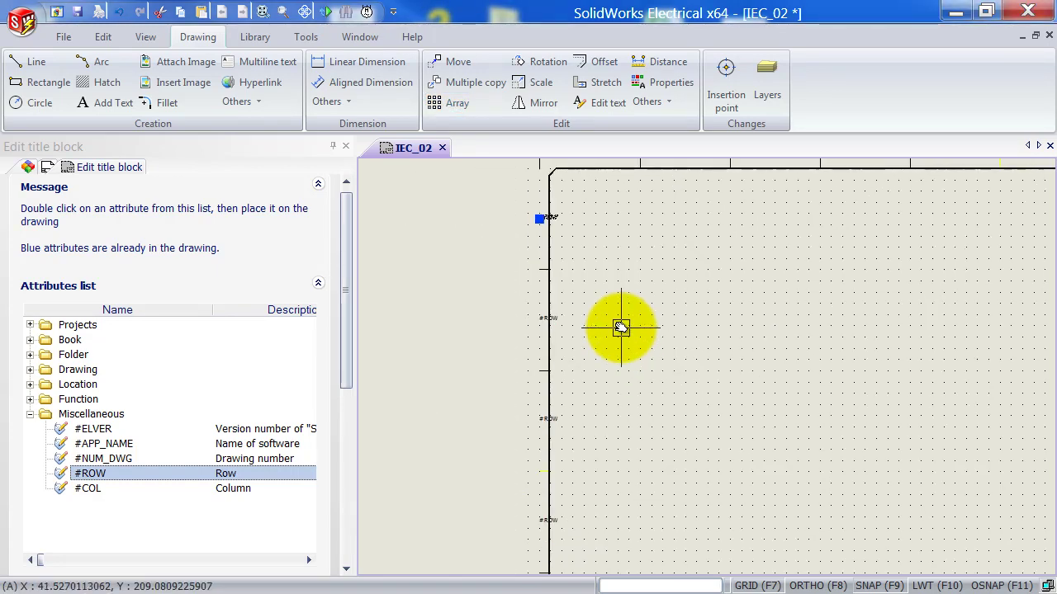
scroll(621, 329, down, 1)
mouse_move(679, 429)
middle_down()
mouse_move(674, 269)
mouse_move(609, 356)
middle_up()
scroll(674, 269, down, 1)
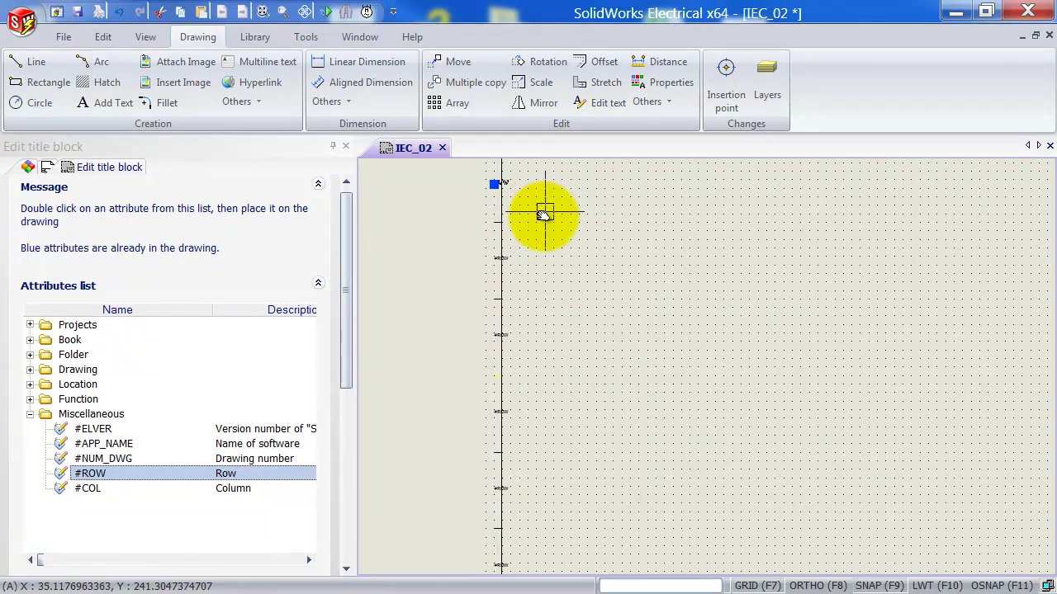
scroll(544, 215, down, 1)
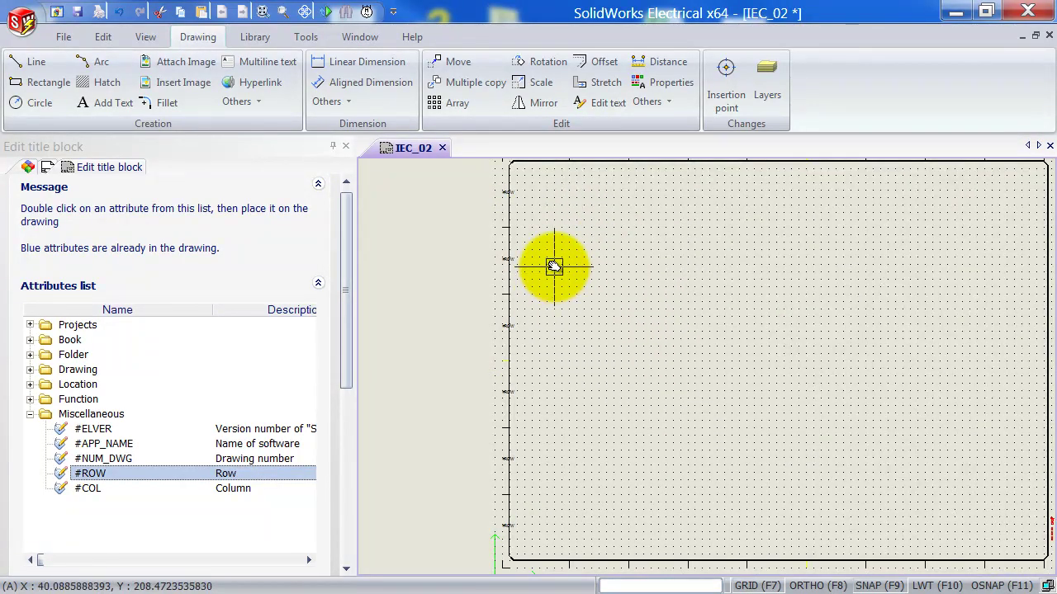
middle_drag(602, 224, 603, 330)
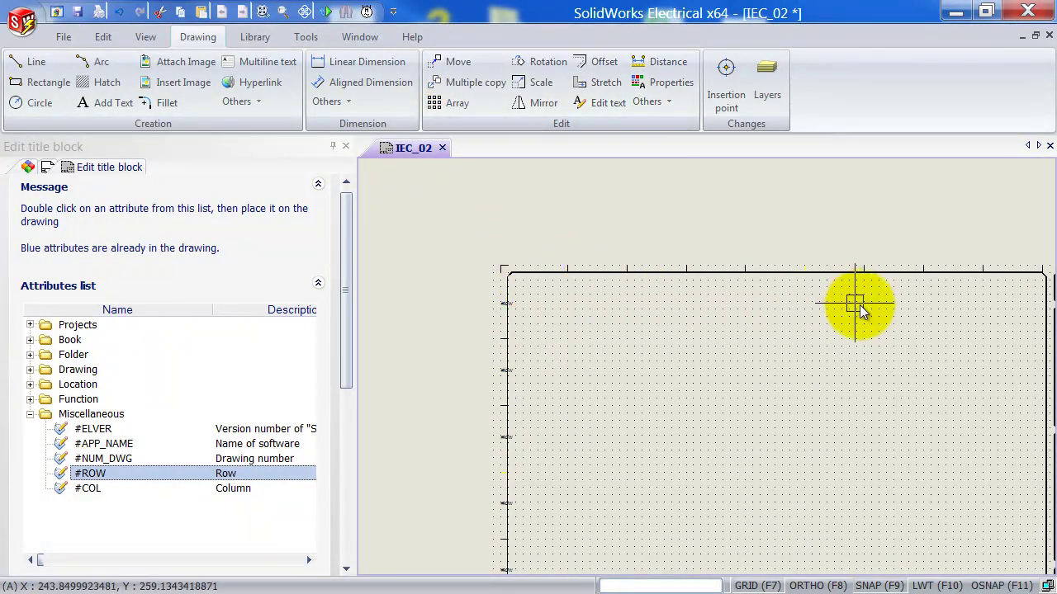
middle_drag(873, 337, 809, 342)
scroll(552, 306, up, 1)
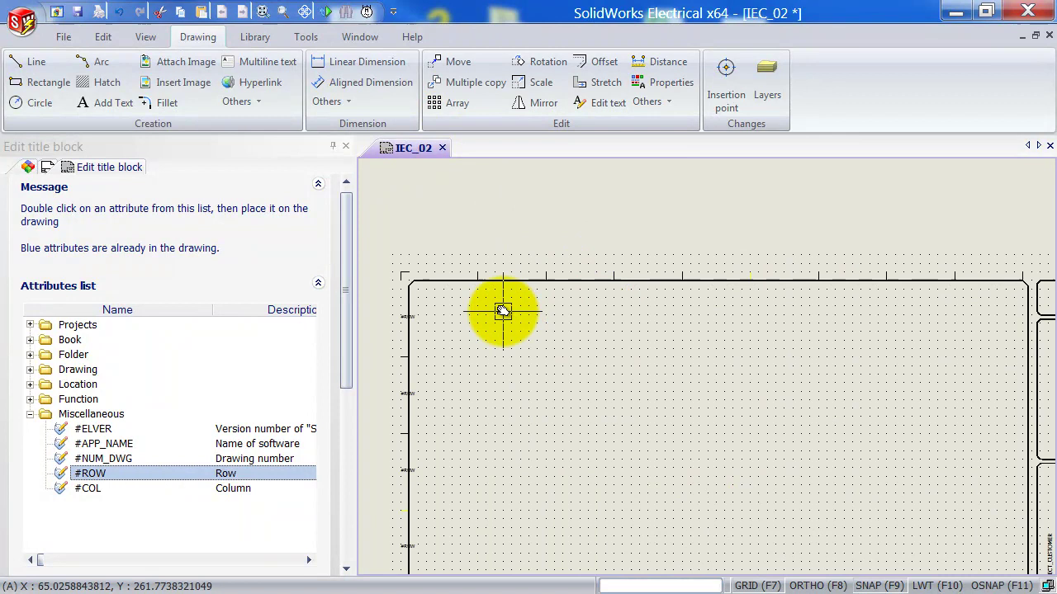
Place the #COL attribute above the top border near the corner and select it.
double_click(86, 489)
scroll(464, 280, up, 1)
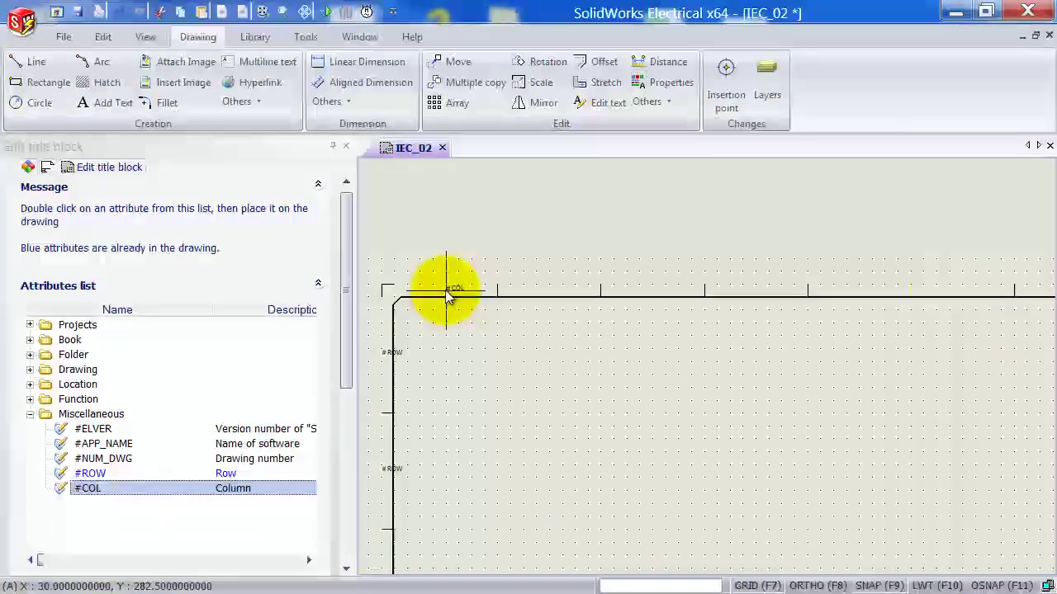
scroll(442, 291, up, 1)
scroll(463, 290, up, 1)
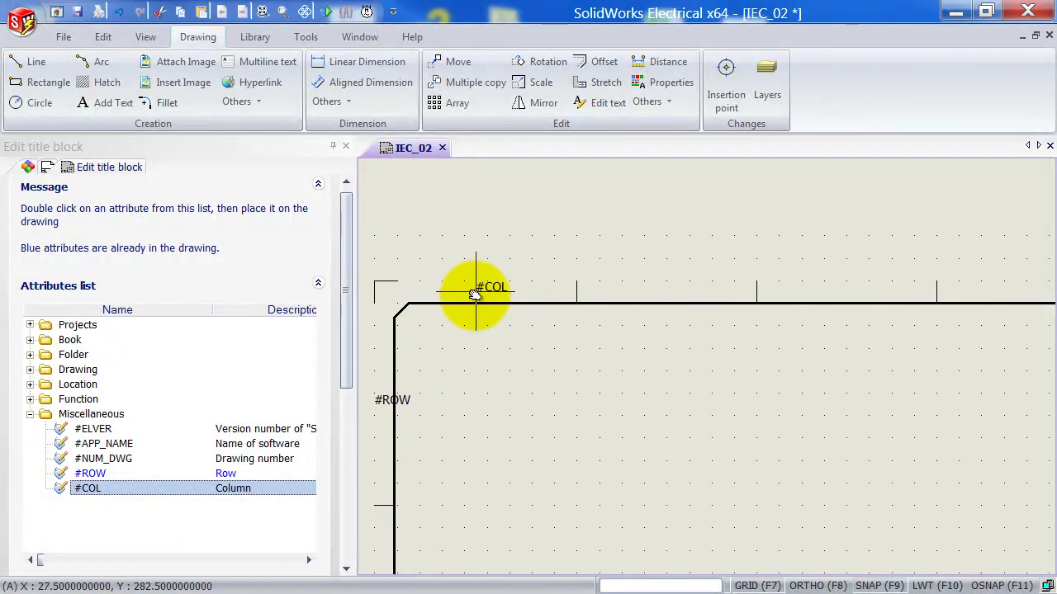
click(475, 294)
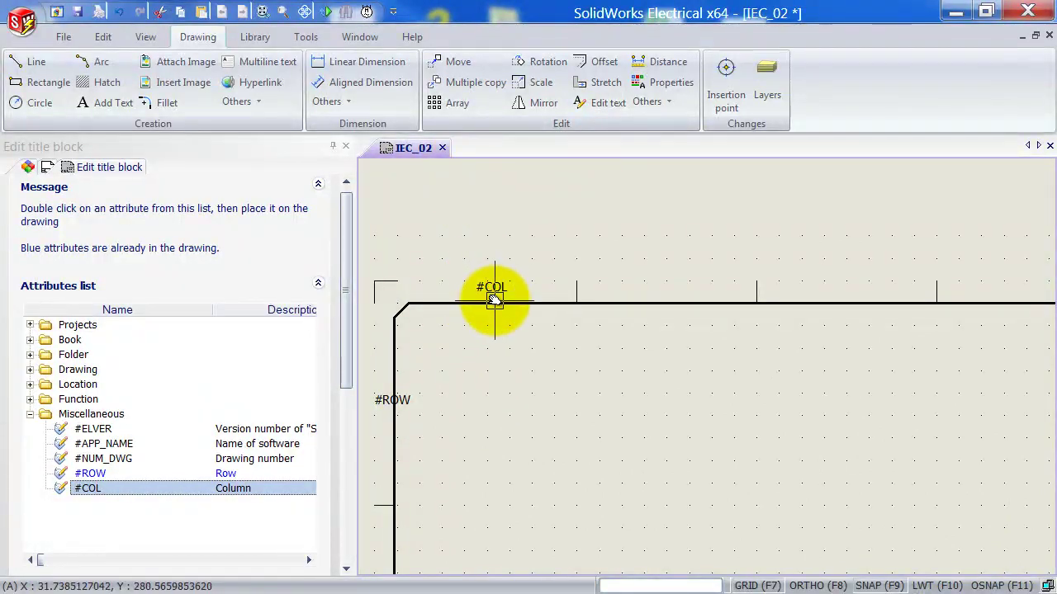
click(494, 285)
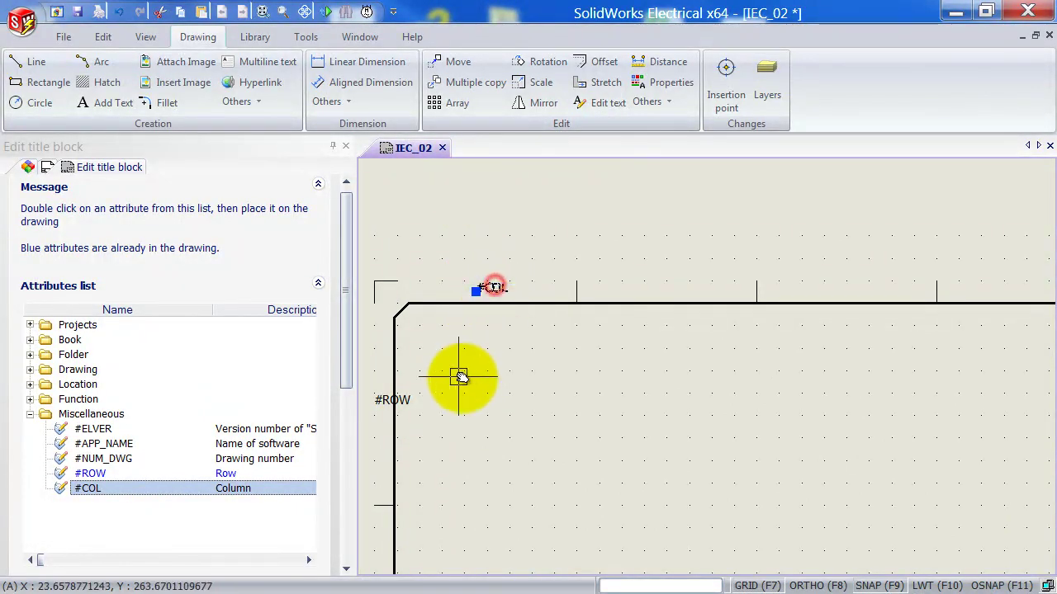
Array #COL into 1 row of 10 columns with a 40 column offset.
click(435, 106)
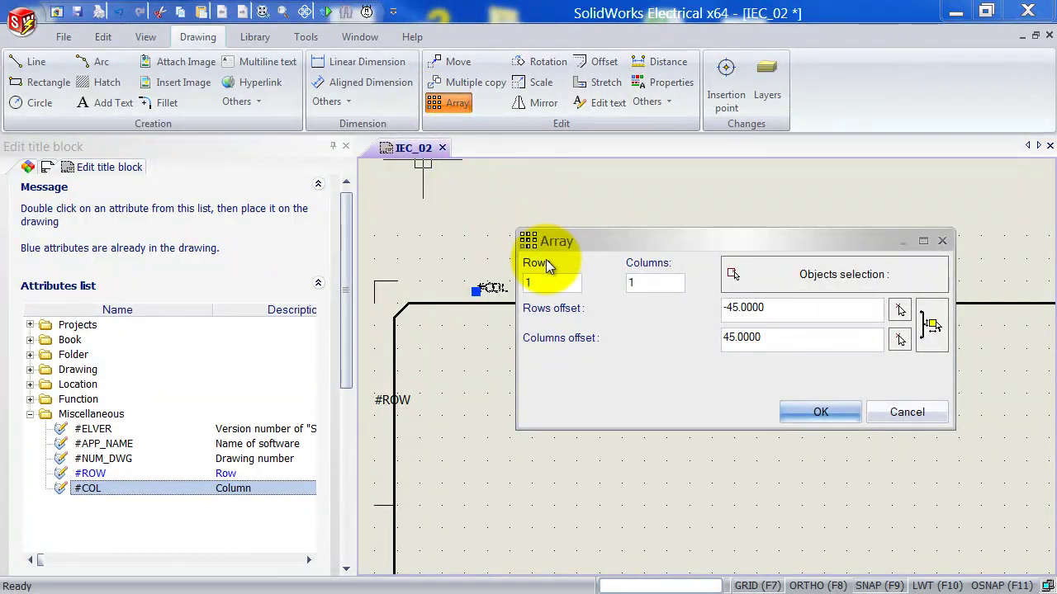
double_click(660, 281)
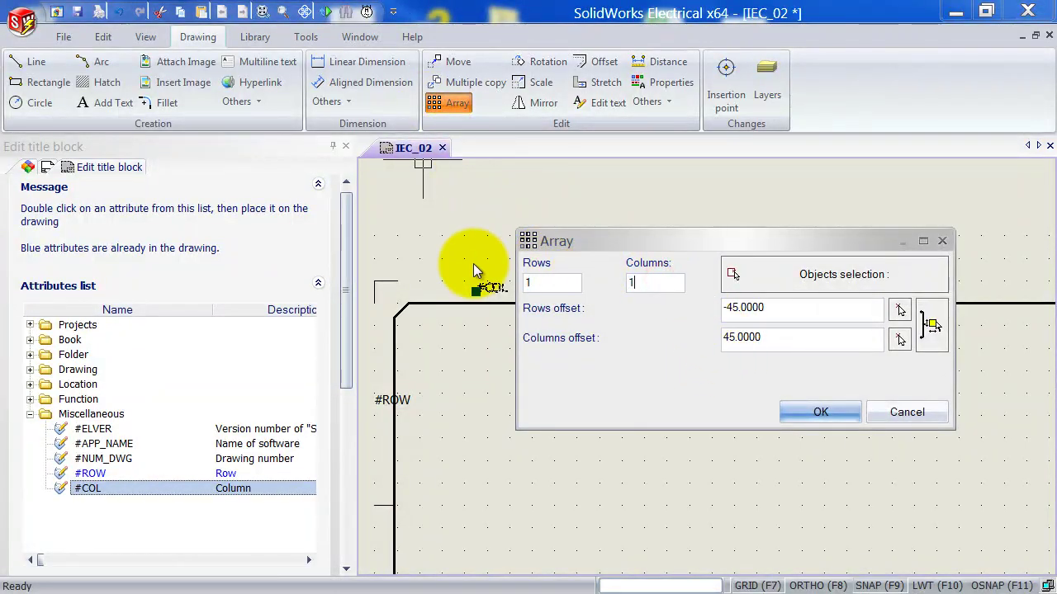
double_click(783, 337)
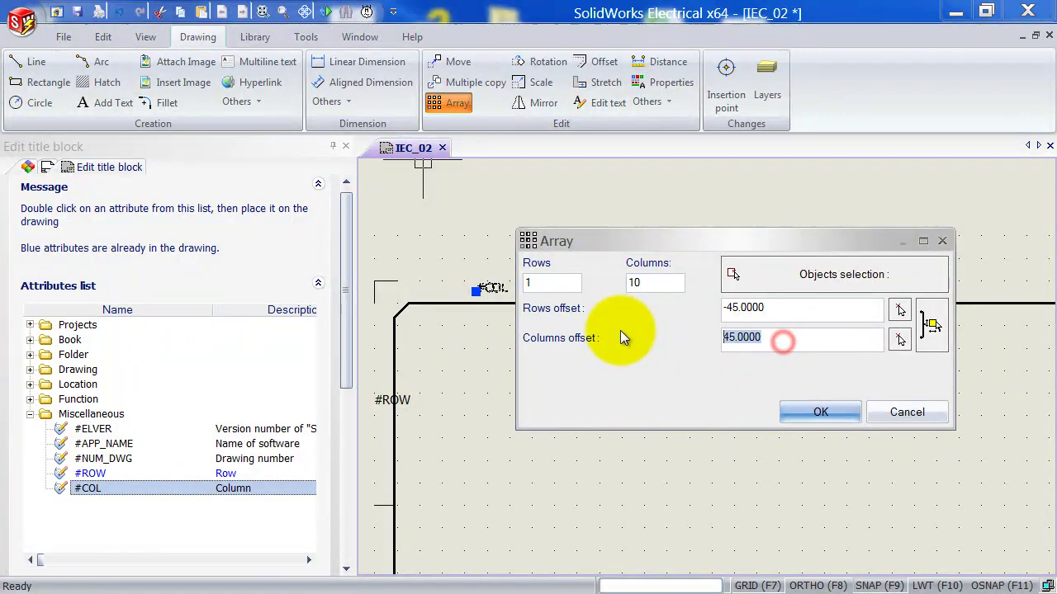
text(40)
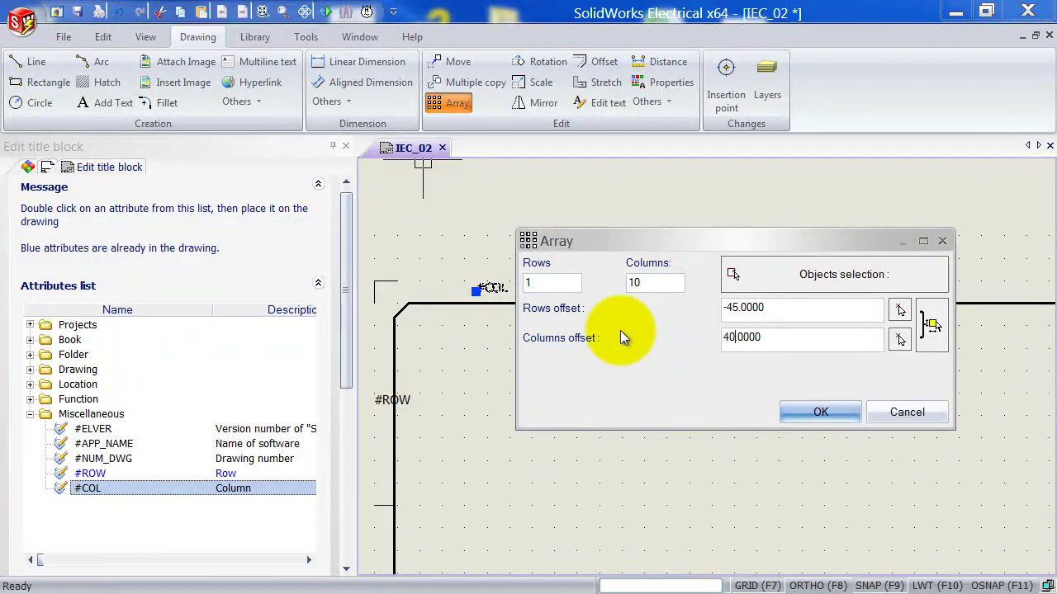
click(827, 417)
middle_drag(896, 444, 720, 417)
scroll(720, 417, down, 3)
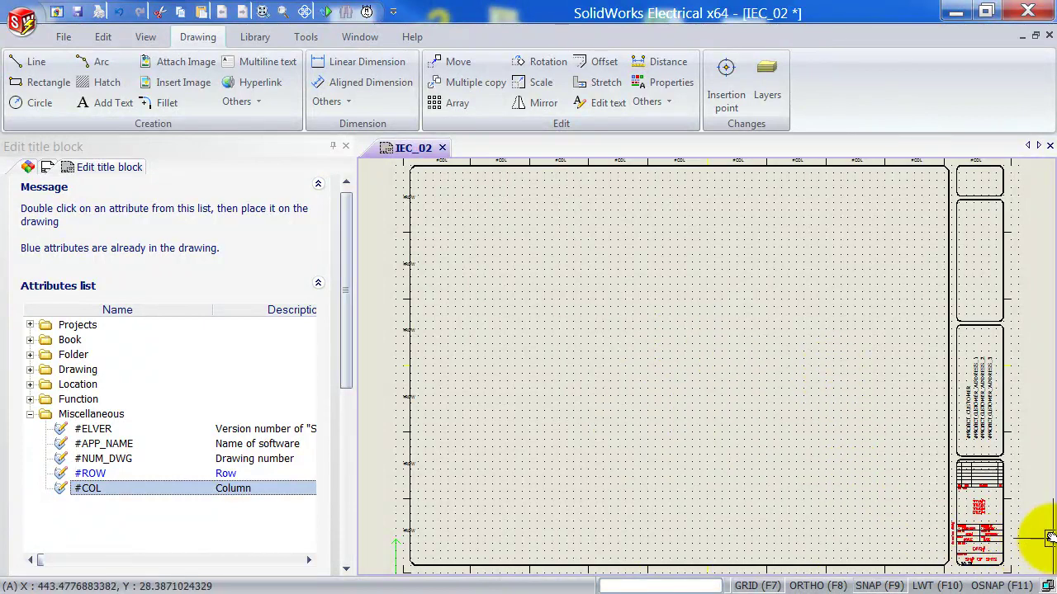
Start replacing DWG# in the DWG NO box, expanding the Drawing attribute category.
scroll(1028, 517, up, 5)
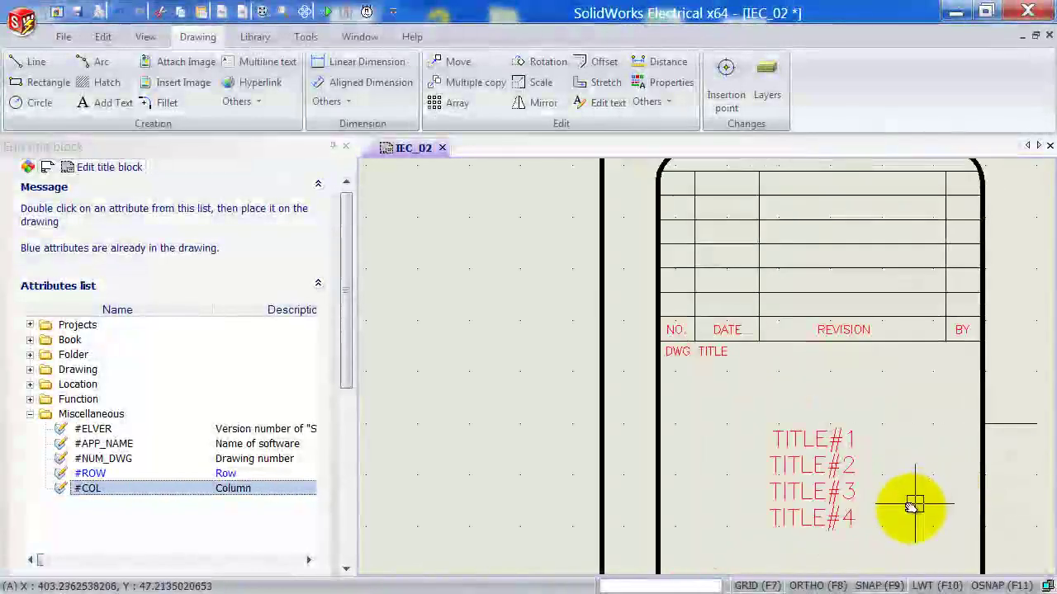
mouse_move(914, 505)
middle_down()
mouse_move(880, 483)
mouse_move(820, 396)
middle_up()
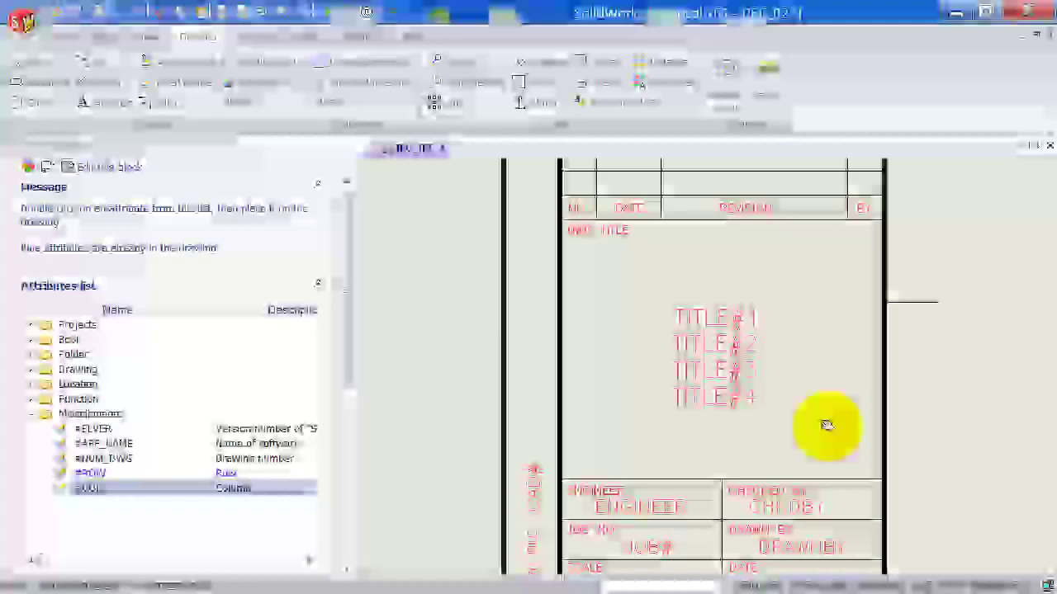
middle_drag(825, 425, 816, 386)
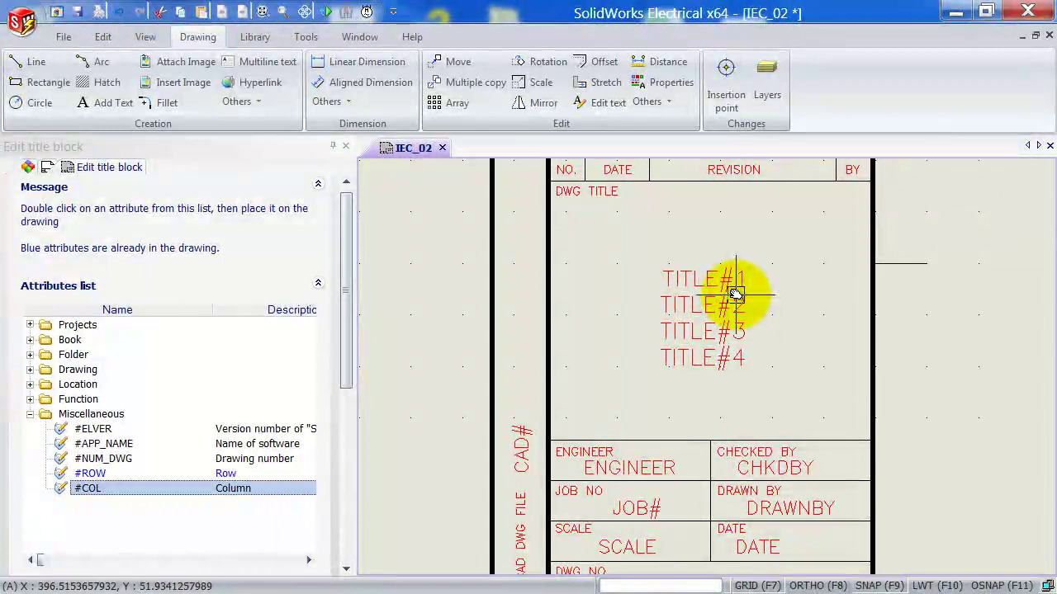
middle_drag(786, 397, 780, 279)
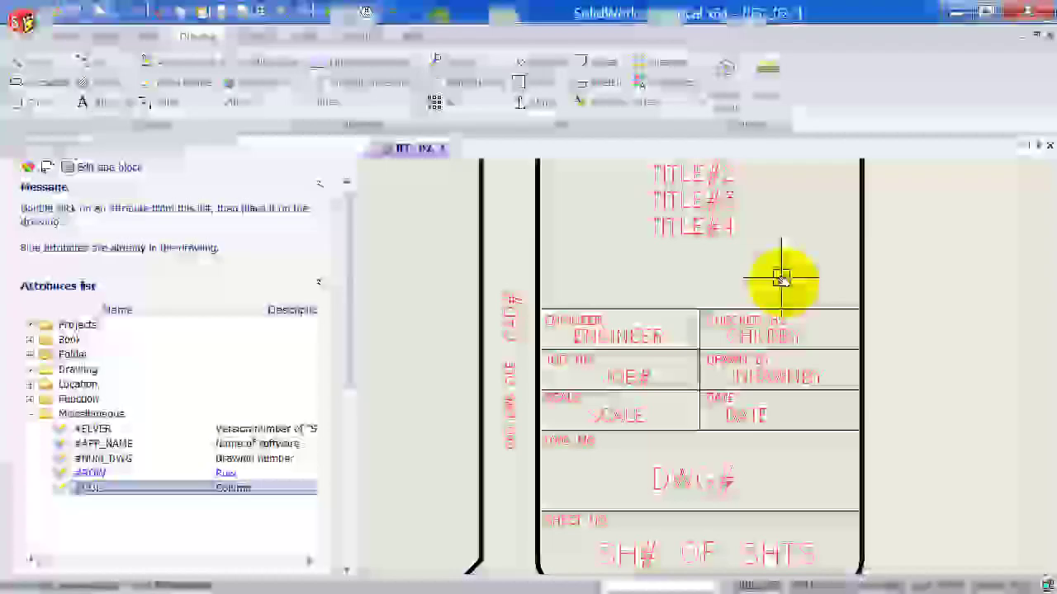
right_click(712, 487)
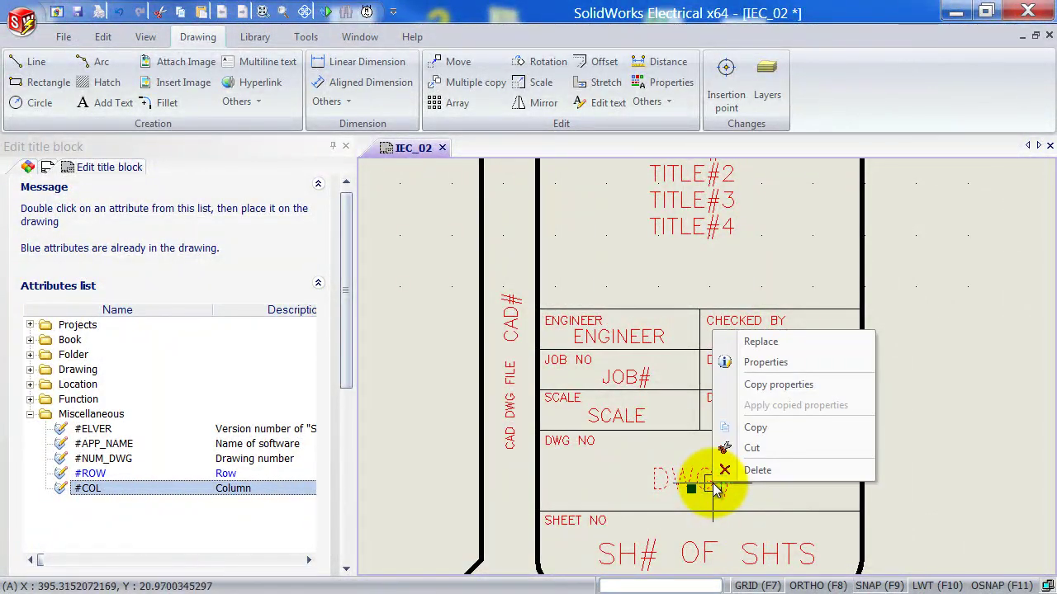
click(753, 350)
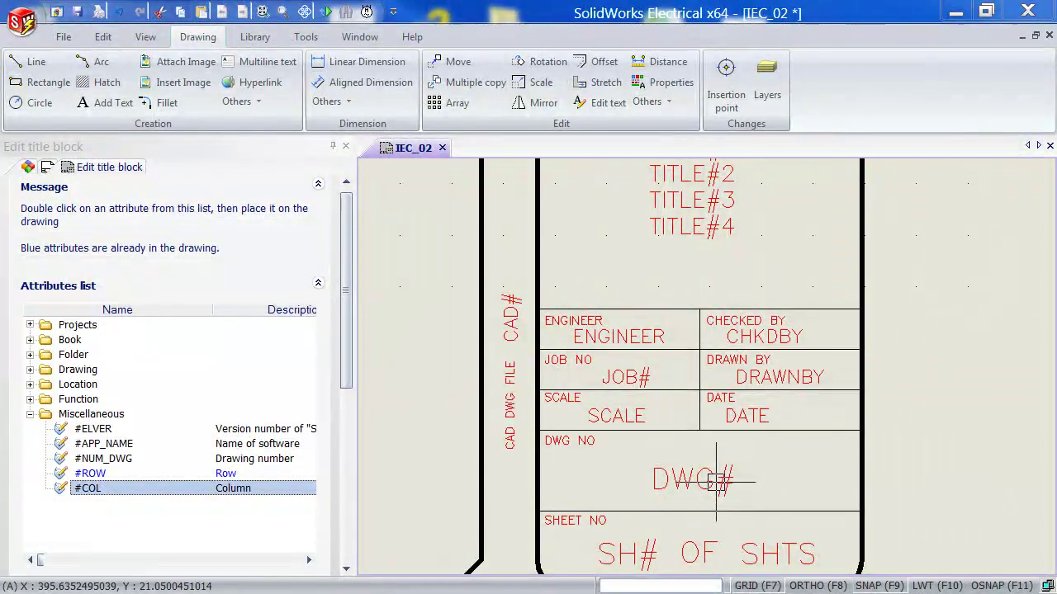
drag(8, 168, 217, 71)
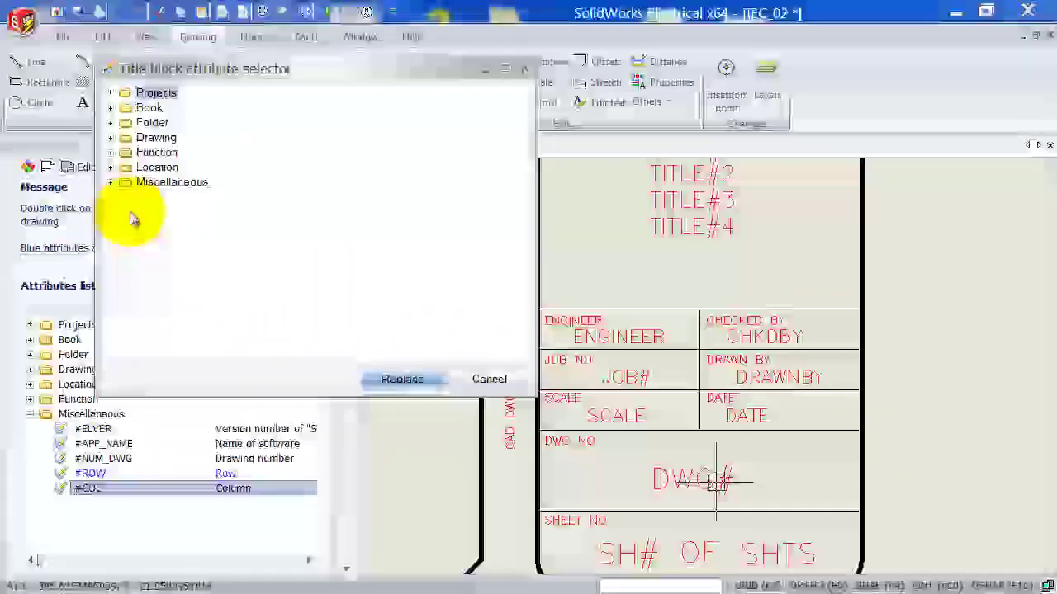
click(109, 137)
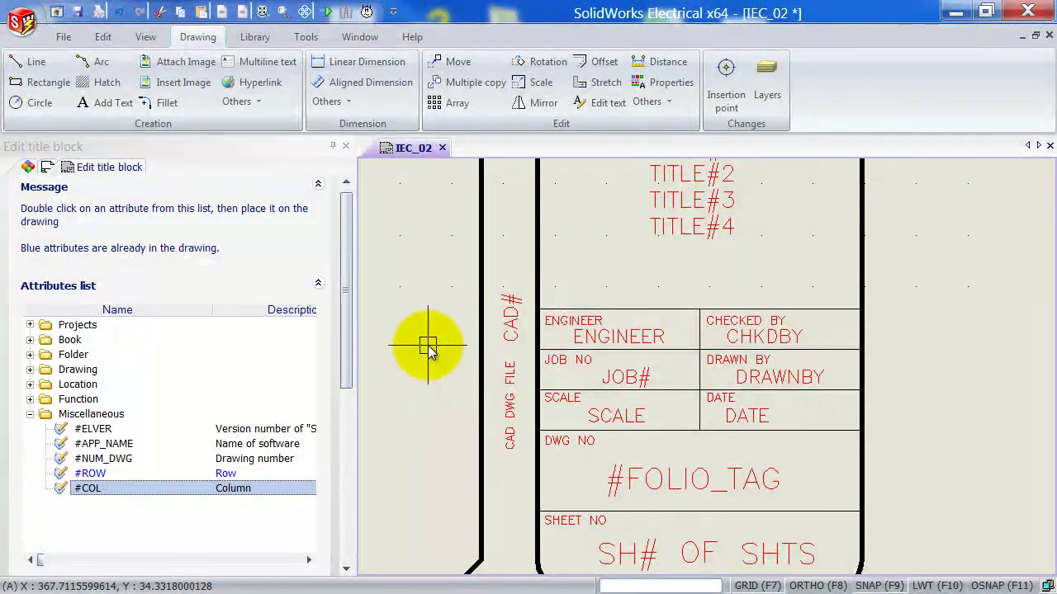
Close the IEC_02 title block and start a new project from the Projects manager, accepting the template.
scroll(427, 344, down, 5)
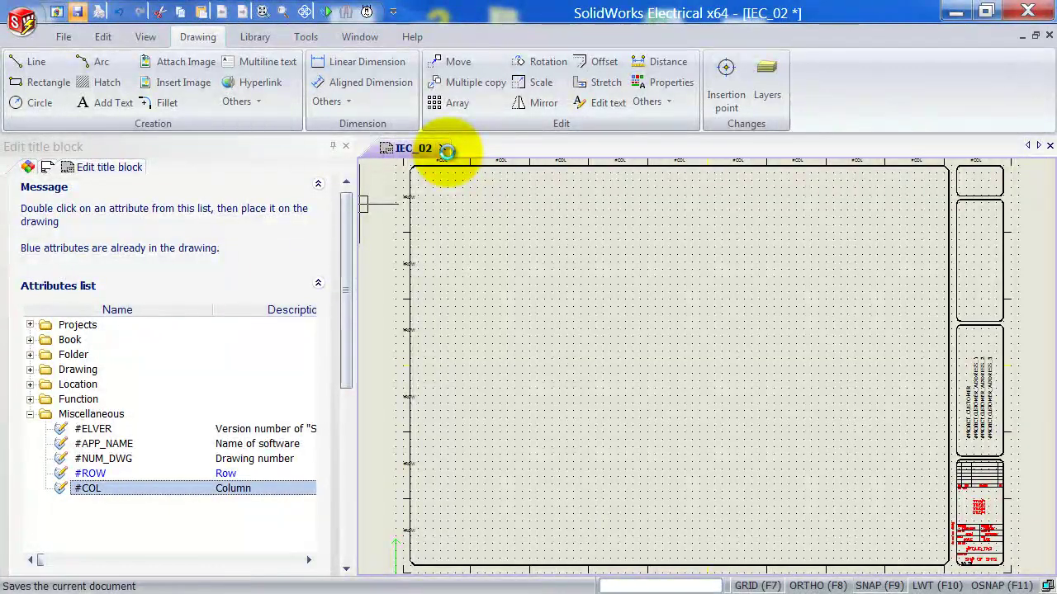
click(442, 148)
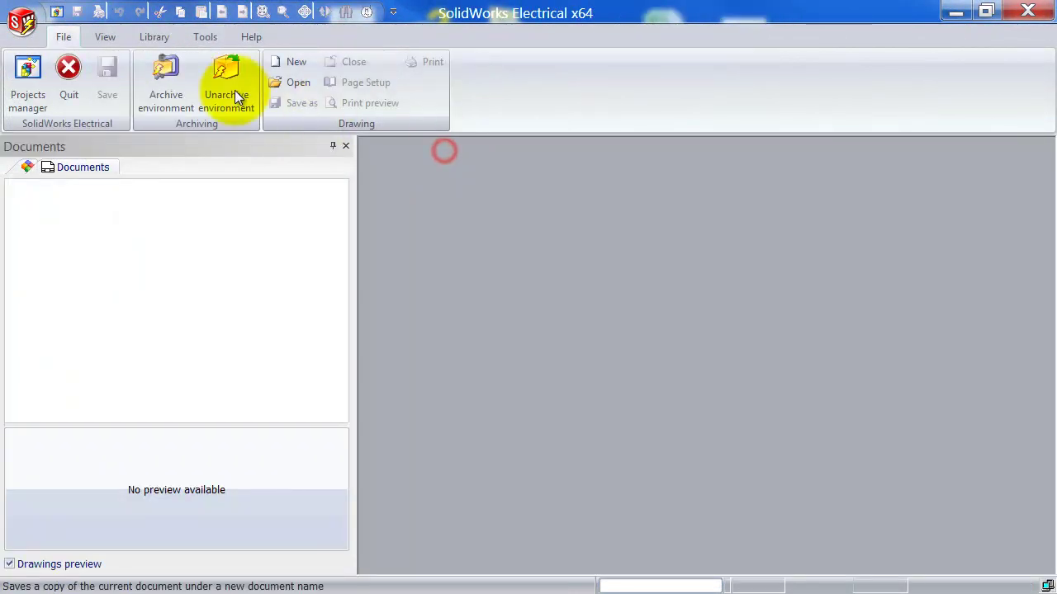
click(30, 73)
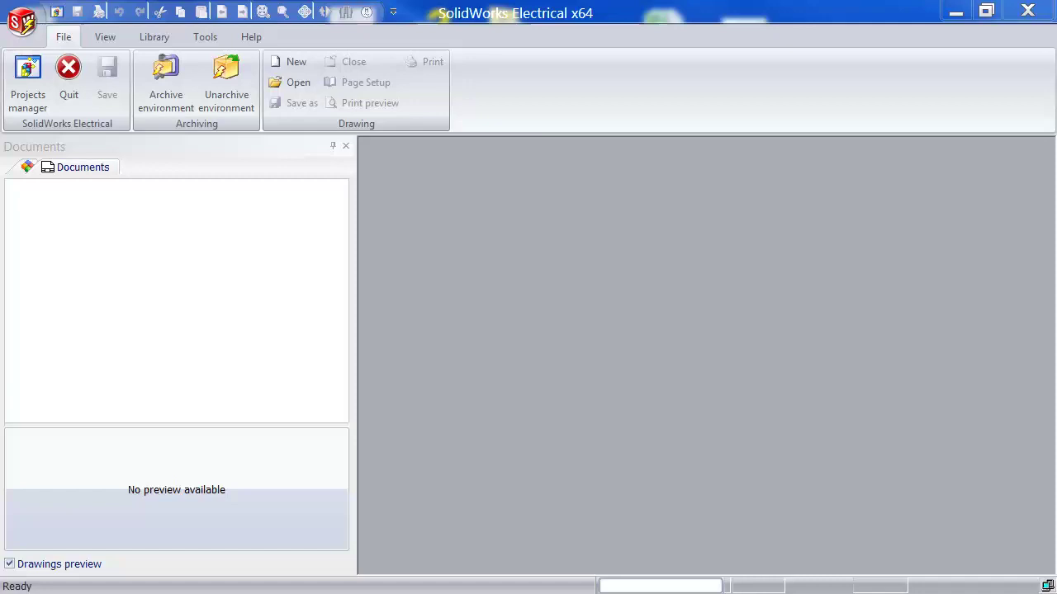
click(27, 82)
drag(11, 160, 238, 86)
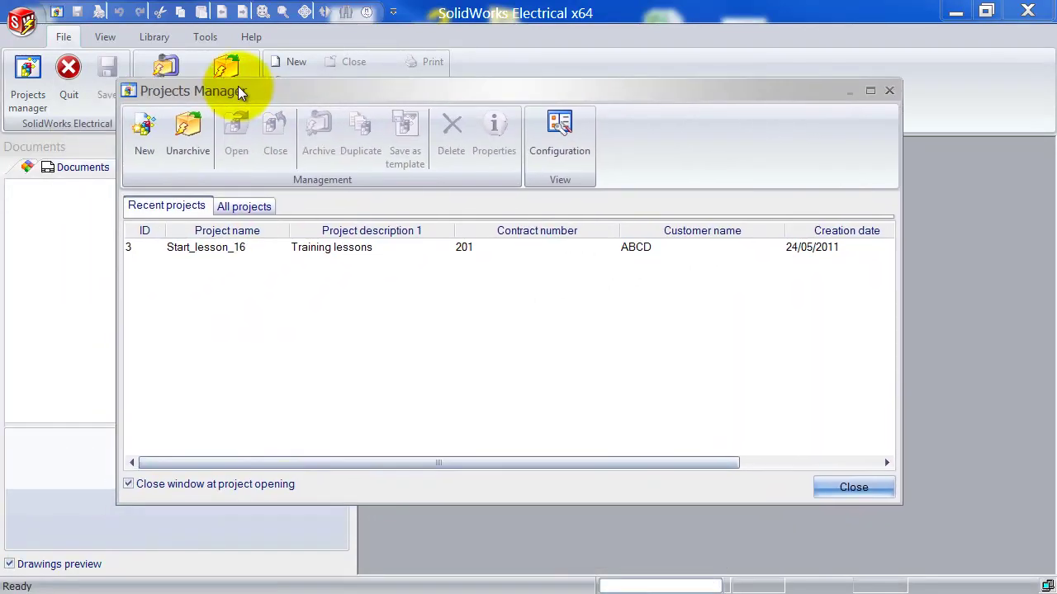
click(145, 132)
click(538, 340)
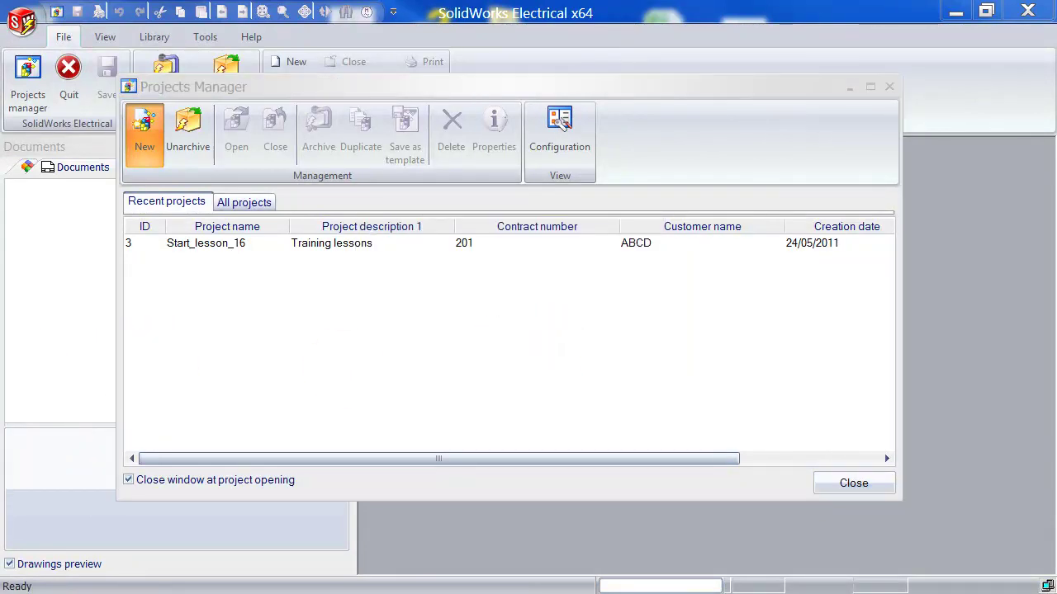
Confirm the project language and enter the customer name.
click(639, 379)
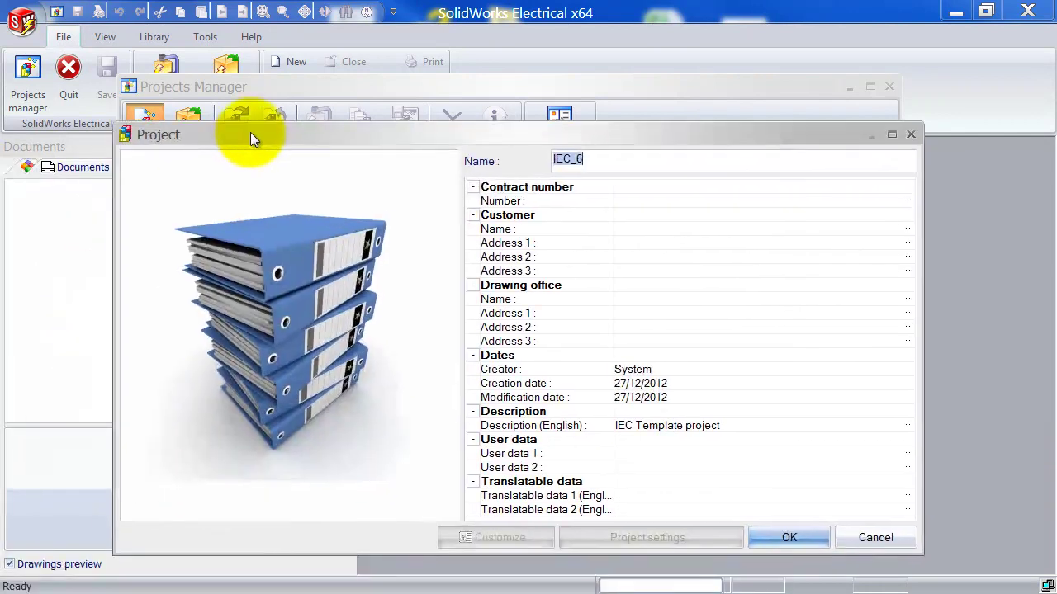
click(664, 219)
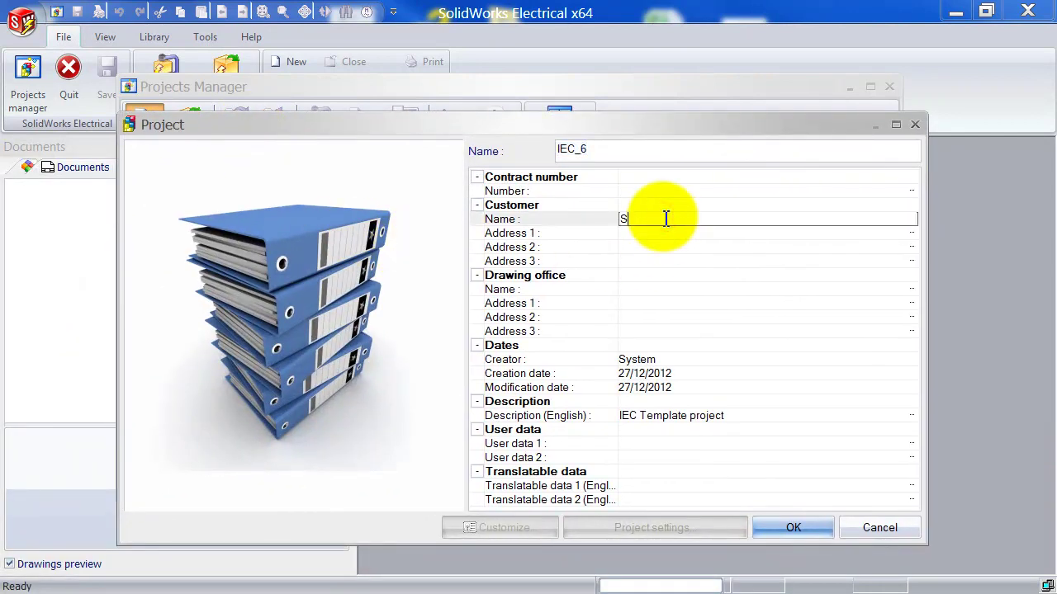
text(Solidtec)
key(Return)
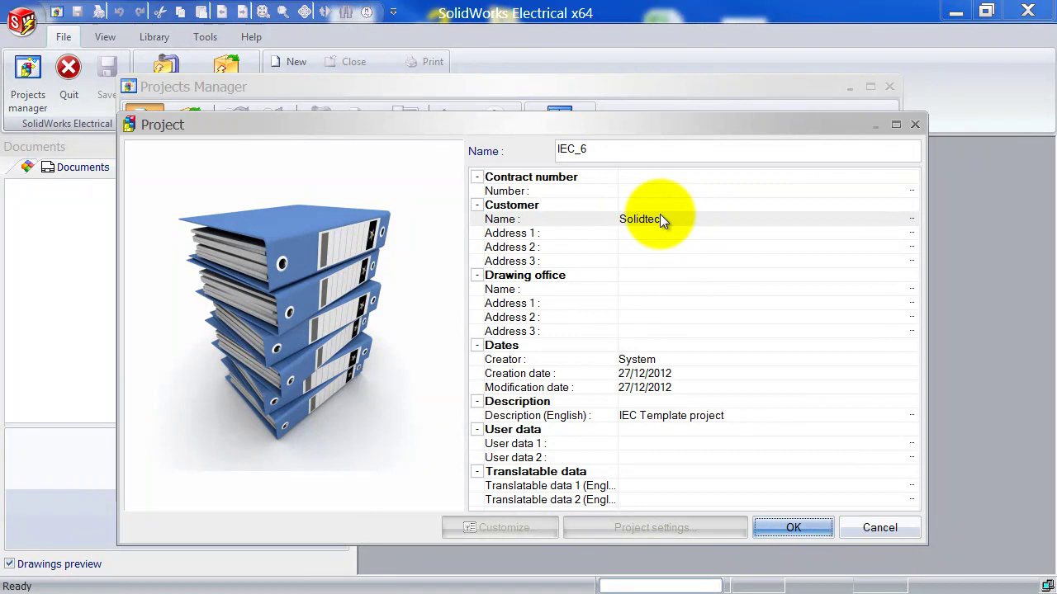
Fill in the customer's three address lines and create the IEC_6 project.
click(658, 236)
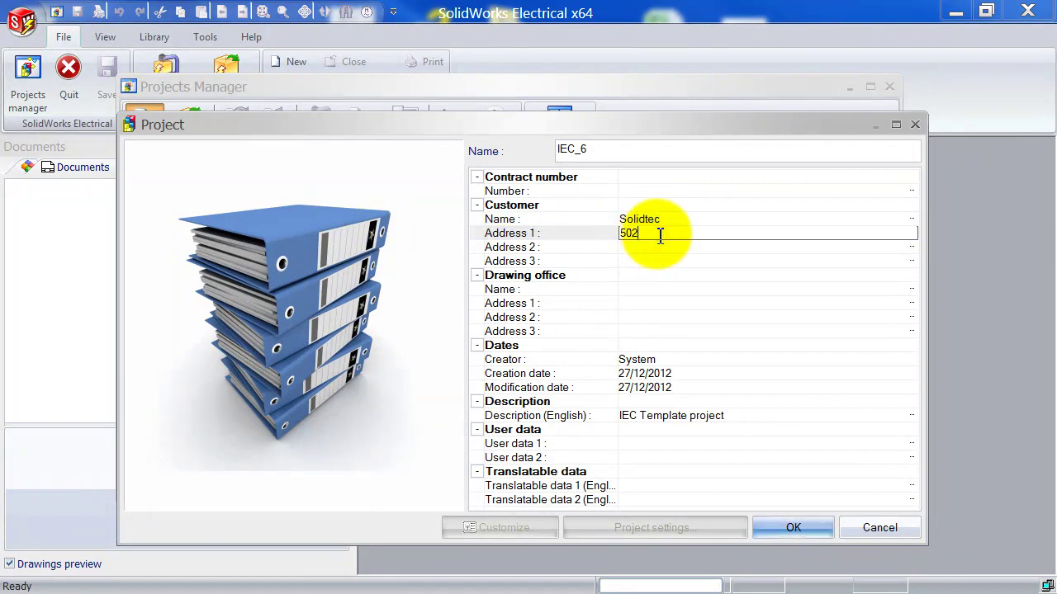
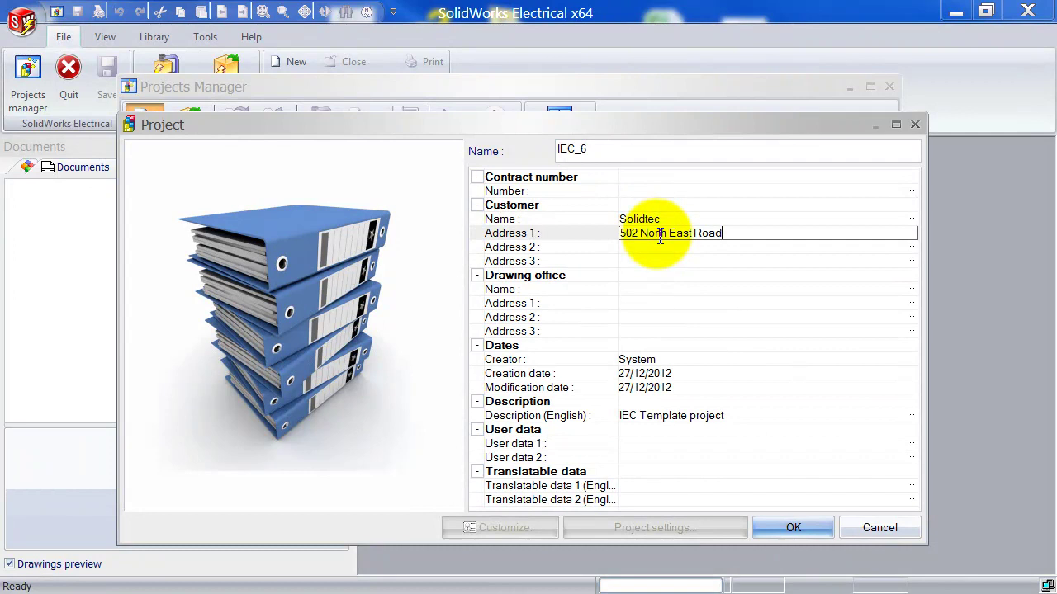
key(Return)
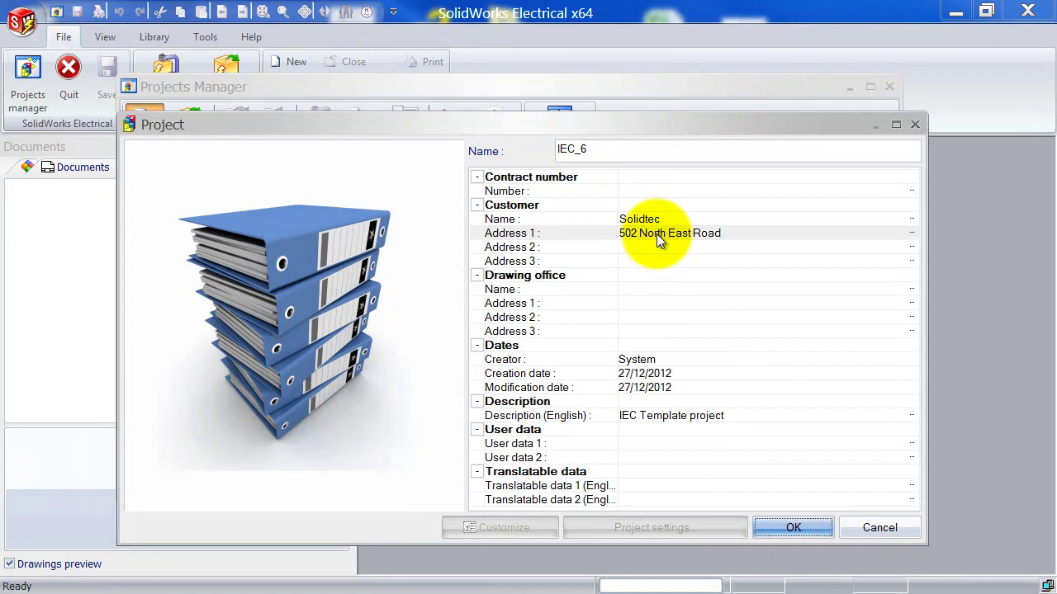
click(653, 249)
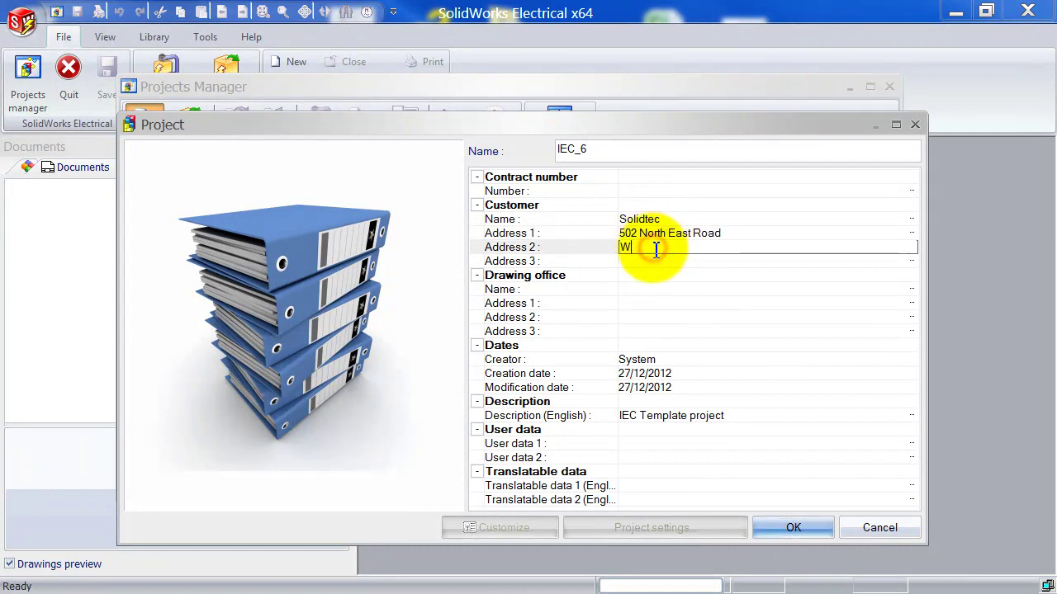
text(Windsor Gardens)
click(636, 261)
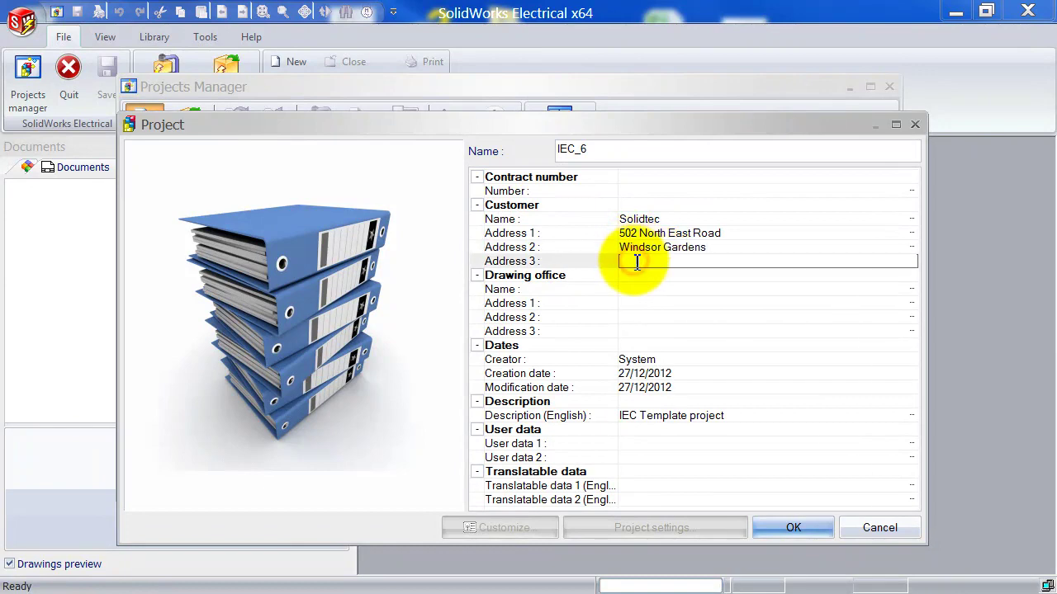
text(South Australia)
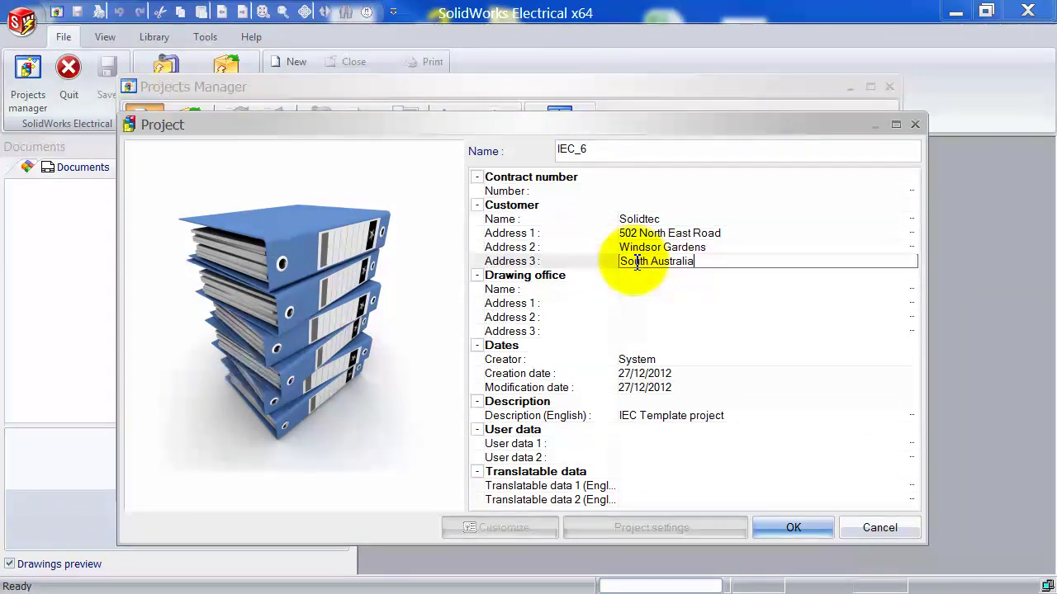
click(793, 528)
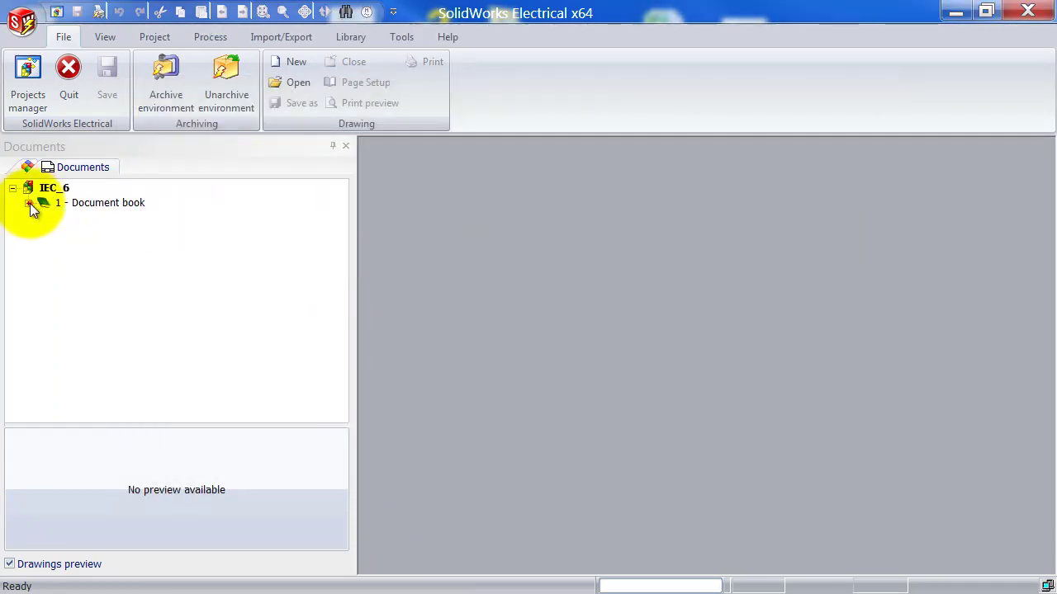
Swap the 04 - Electrical scheme drawing's title block for Imported DWG A3 via Choose another title block.
click(28, 203)
click(100, 261)
right_click(101, 260)
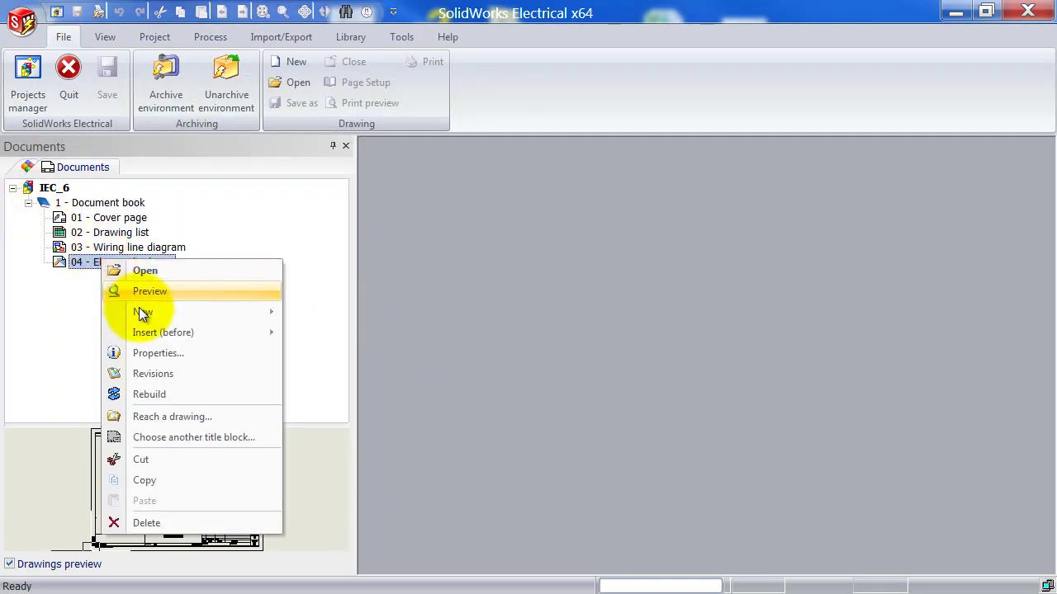
click(184, 436)
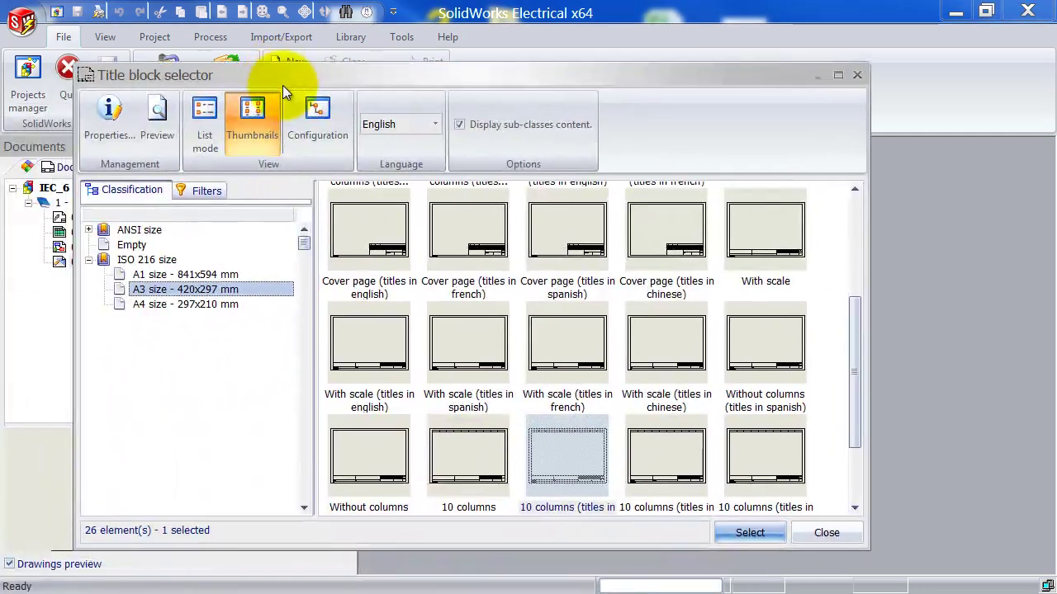
click(855, 335)
drag(854, 334, 847, 224)
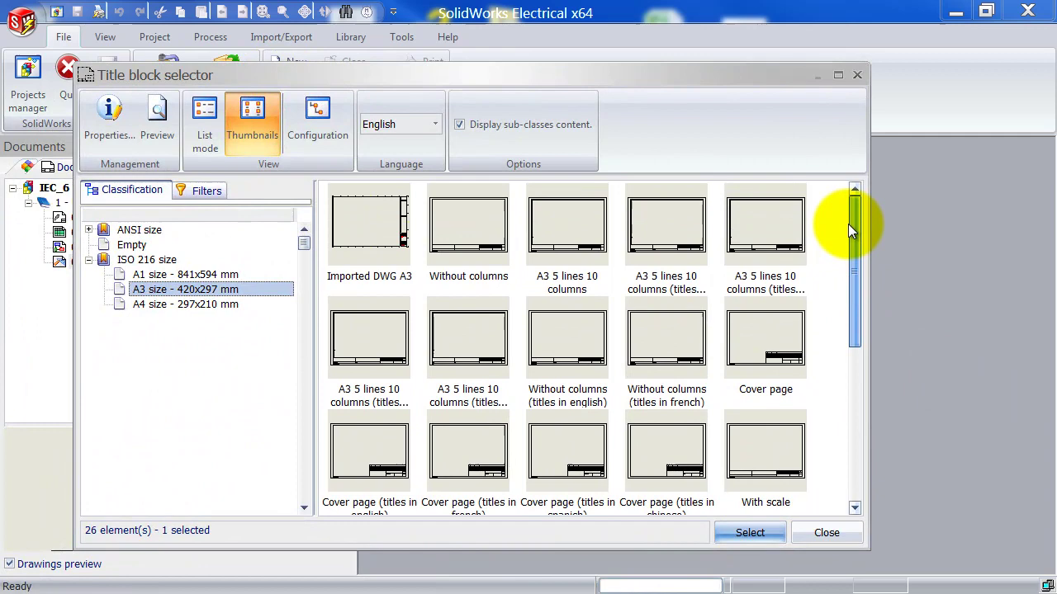
click(375, 237)
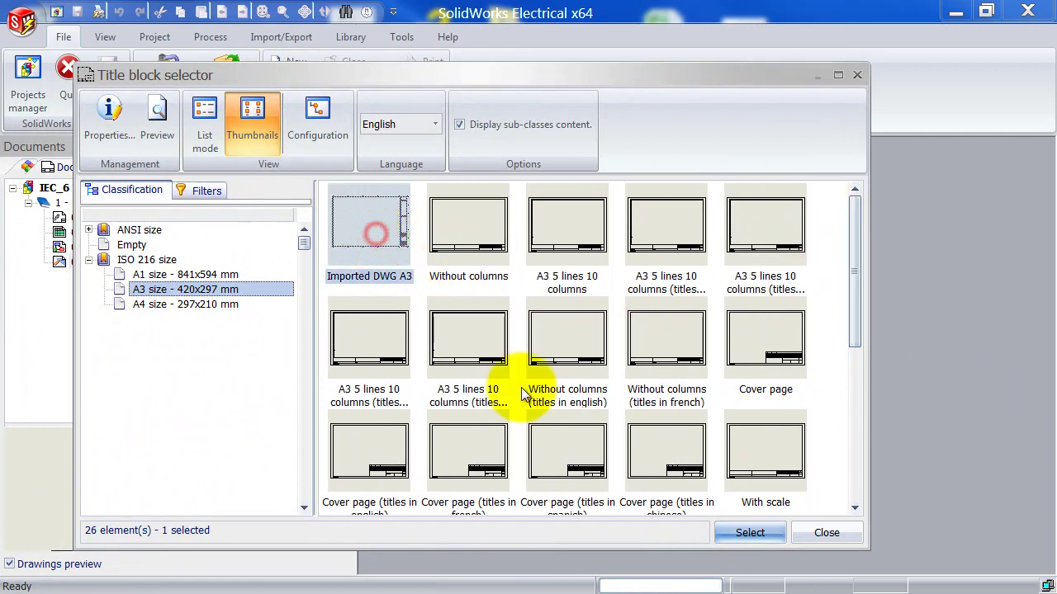
click(748, 532)
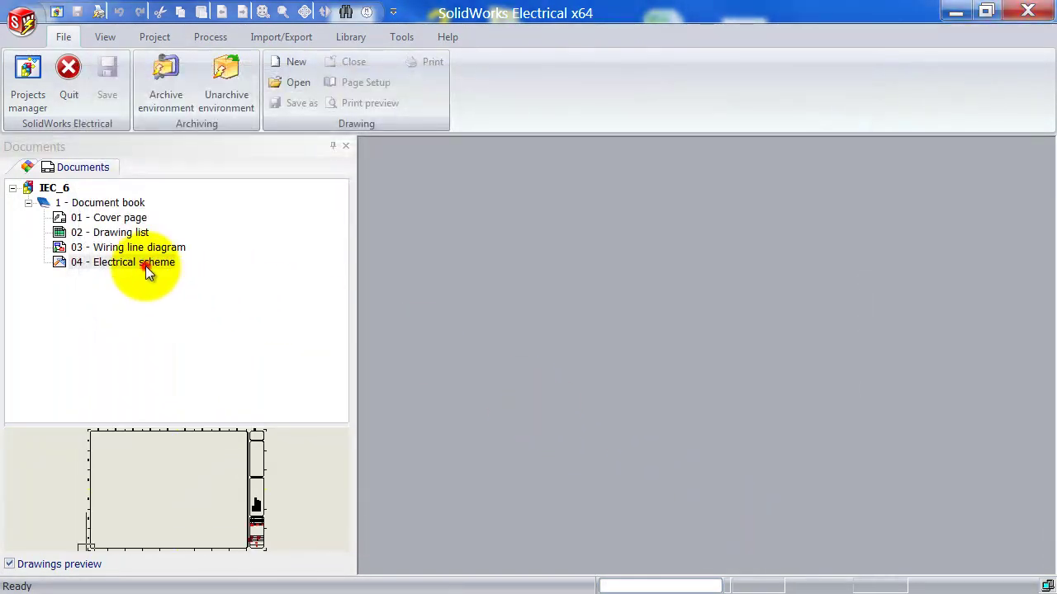
Open 04 - Electrical scheme, zoom in to check the customer address in the title block, then fit the sheet.
double_click(146, 264)
scroll(529, 244, up, 3)
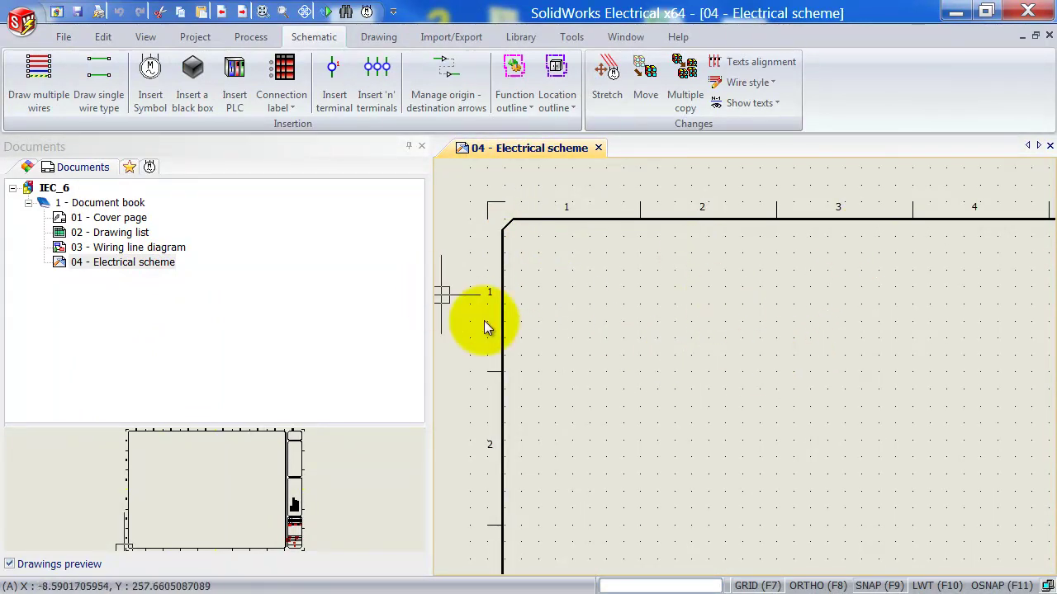
middle_drag(484, 323, 543, 418)
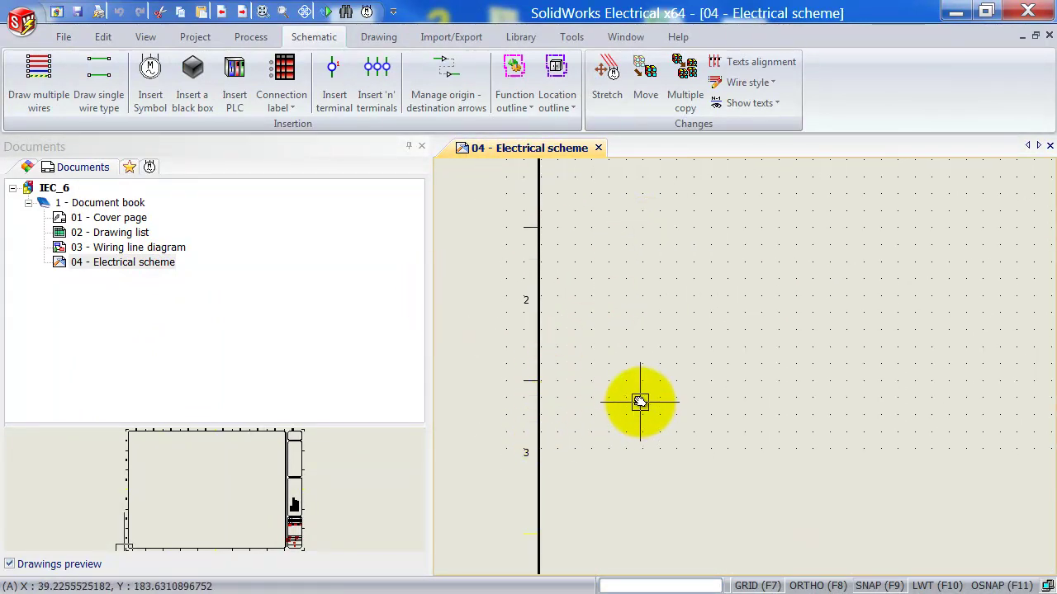
scroll(639, 402, down, 4)
scroll(1020, 425, up, 3)
scroll(1028, 439, up, 3)
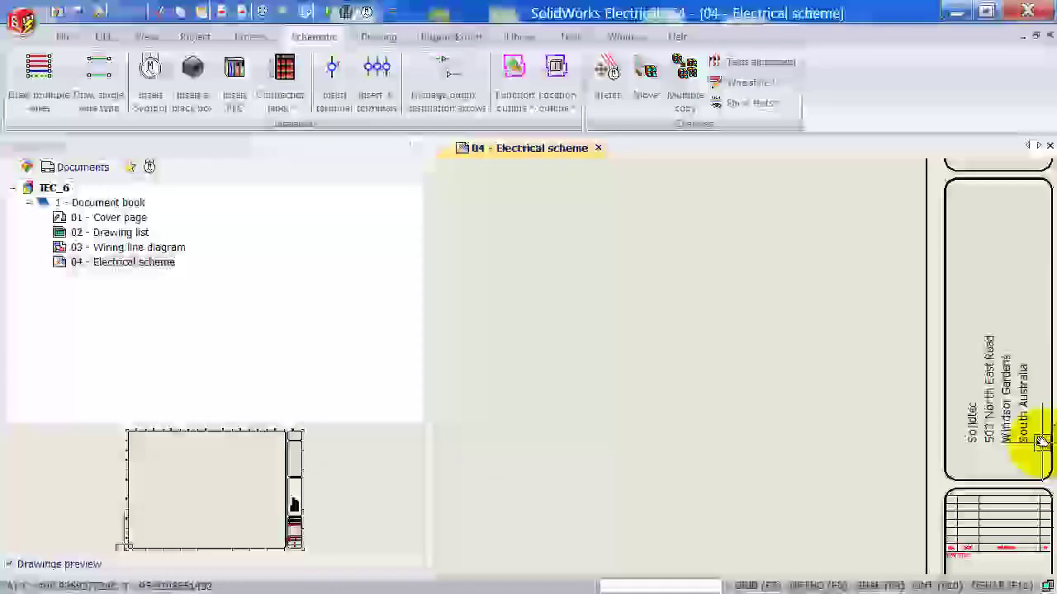
middle_drag(1037, 449, 846, 417)
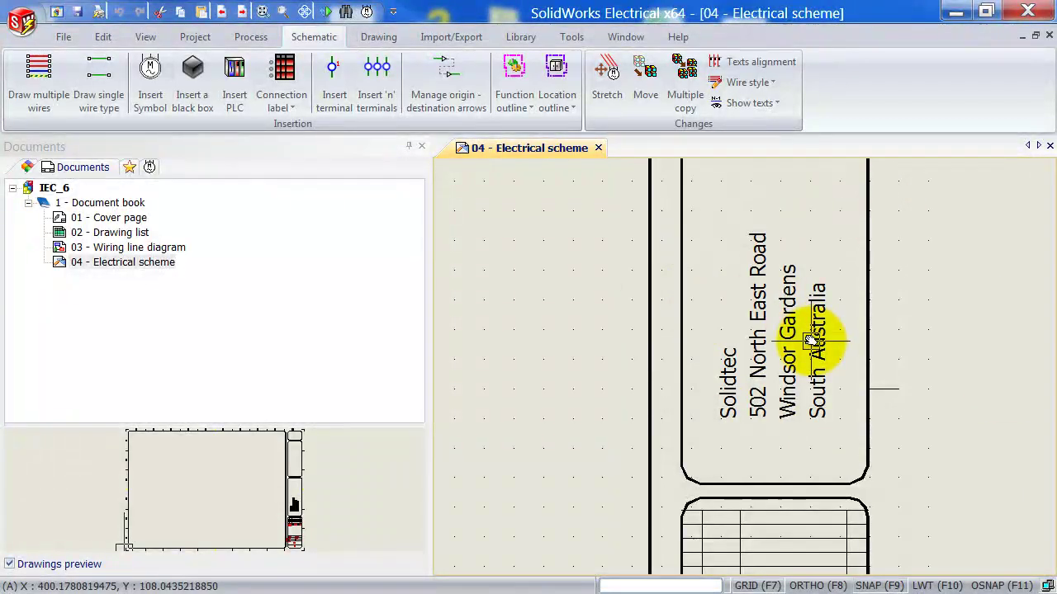
middle_click(531, 348)
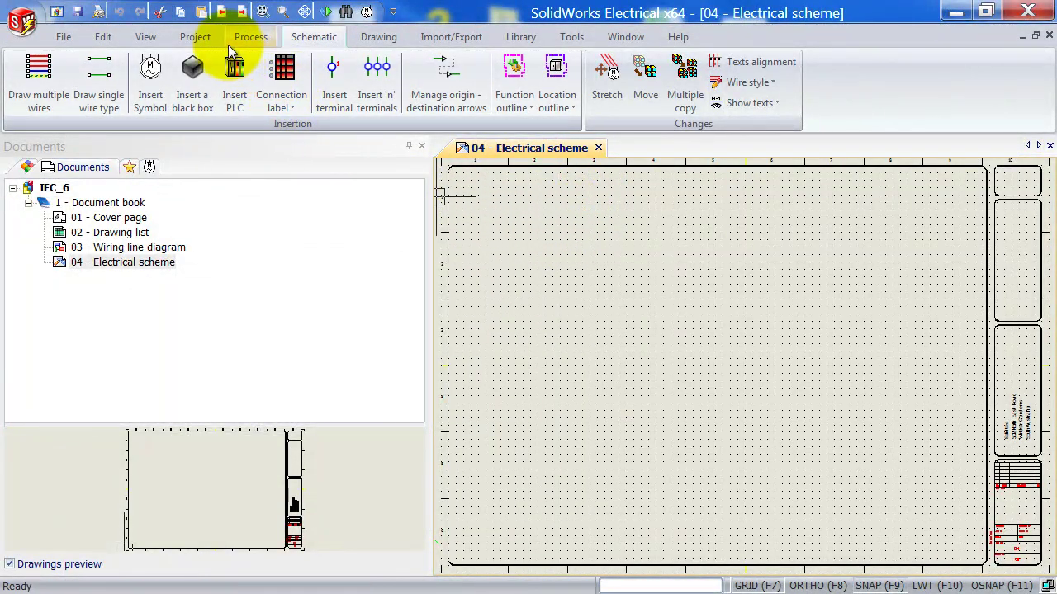
Open Project settings, go to the Mark tab and launch the Rows fx formula manager showing ROW_NO.
click(206, 36)
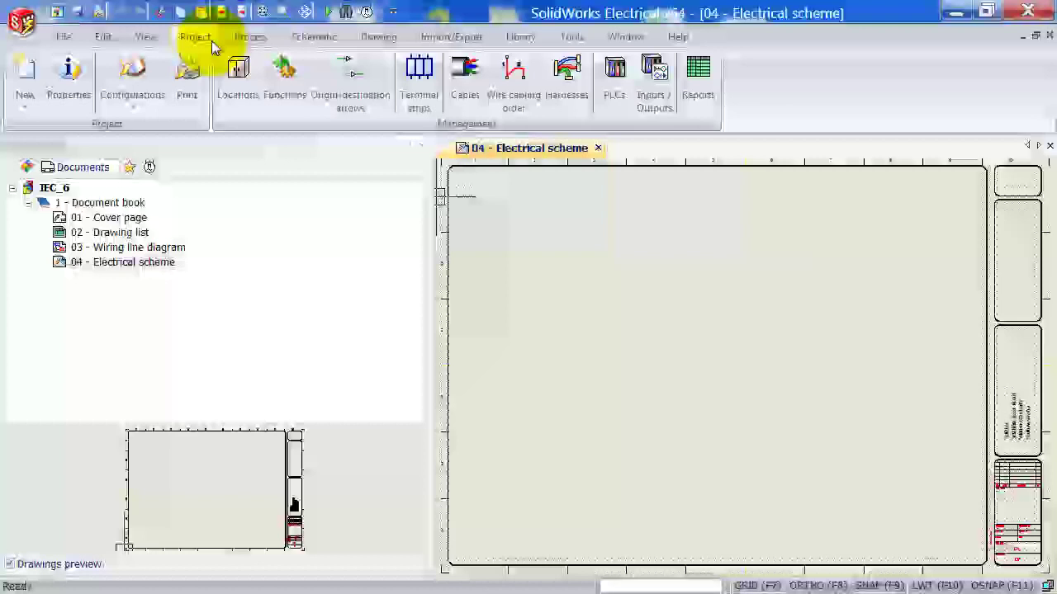
click(133, 102)
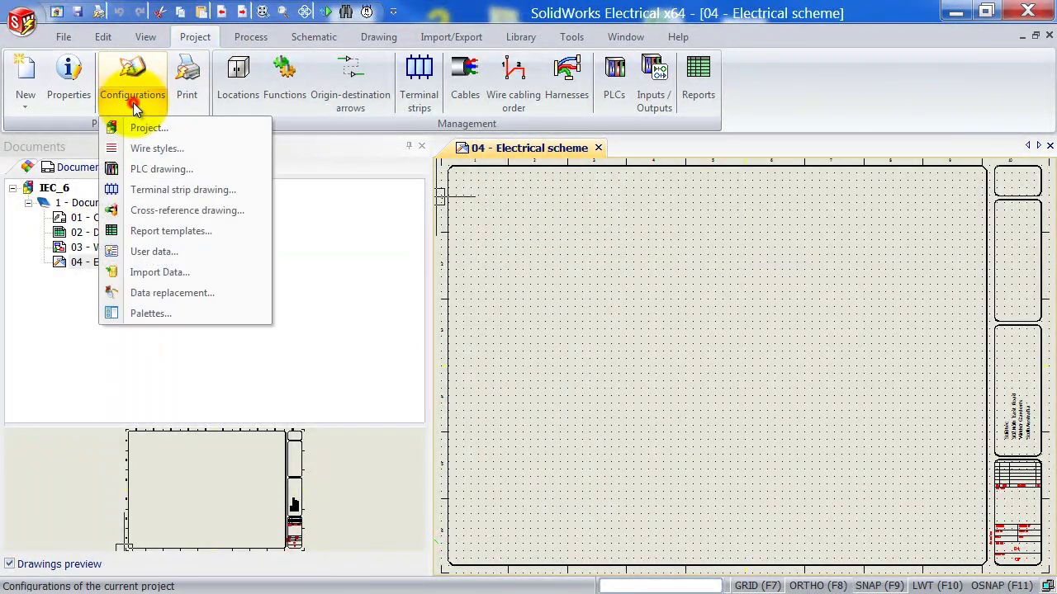
click(171, 128)
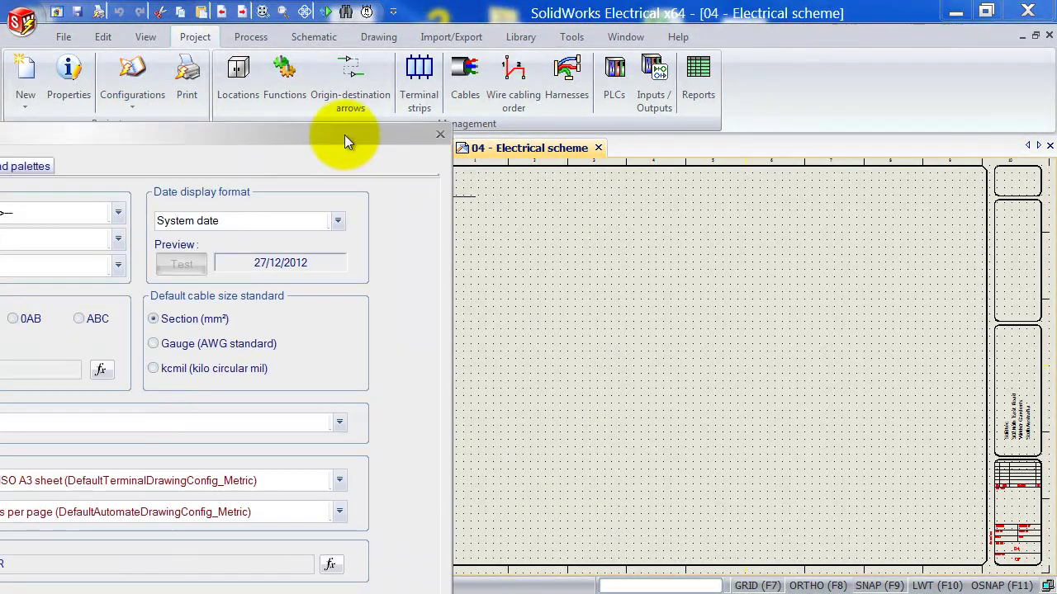
drag(345, 135, 816, 28)
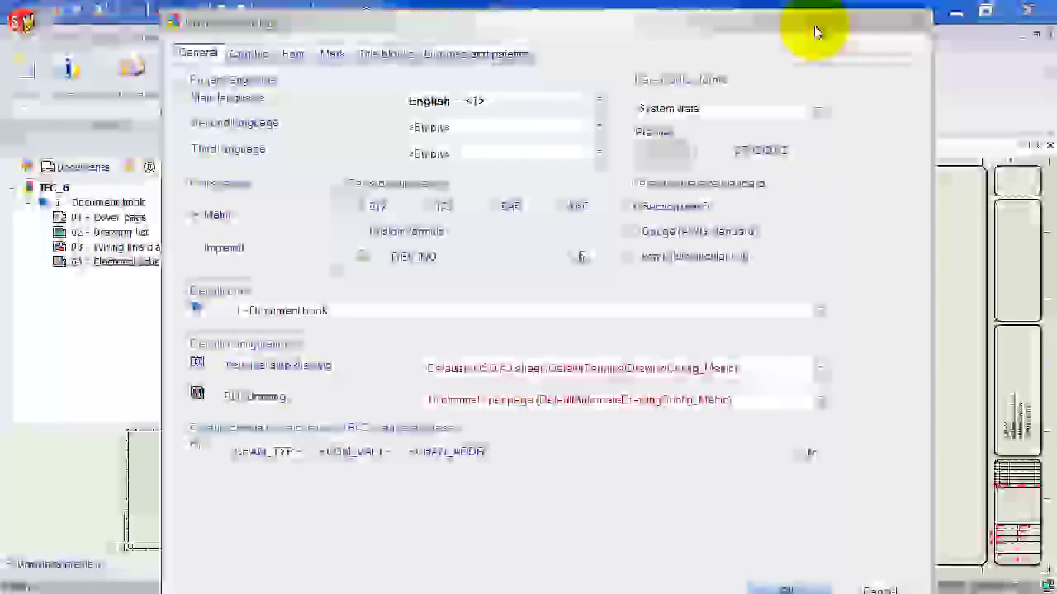
click(335, 55)
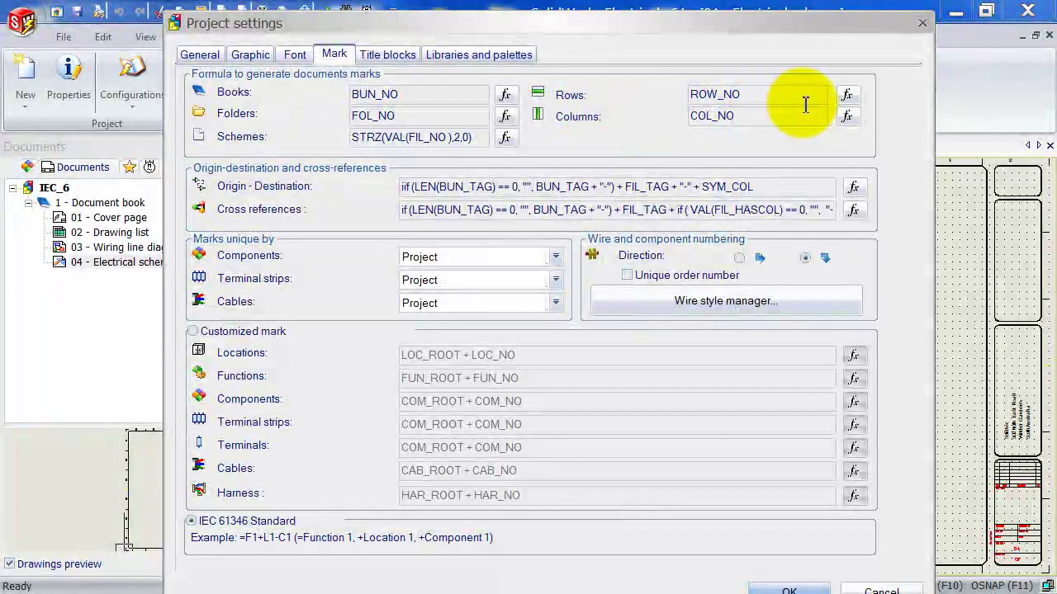
click(845, 96)
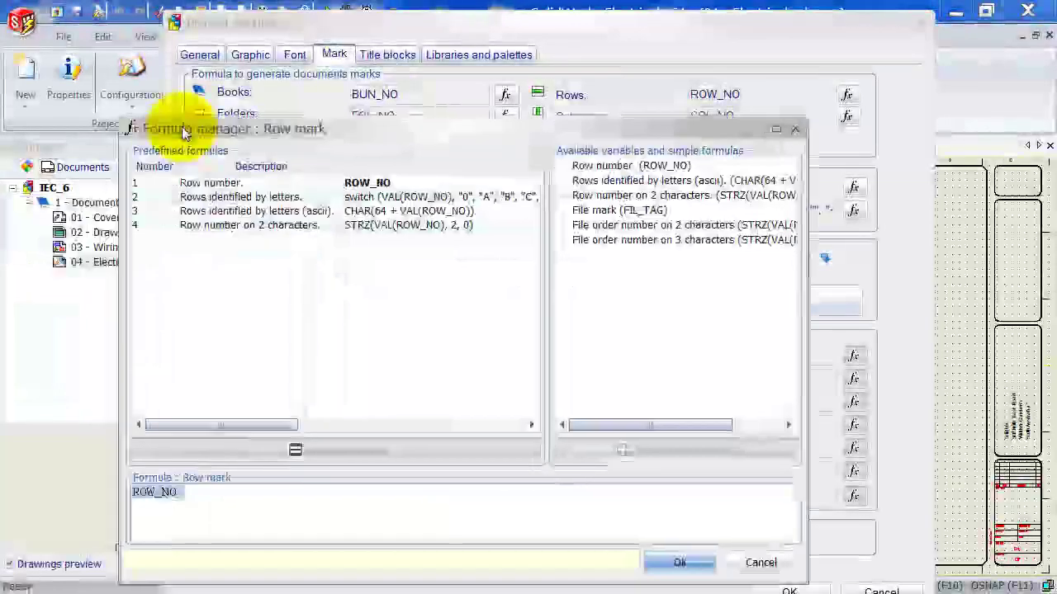
drag(183, 137, 237, 64)
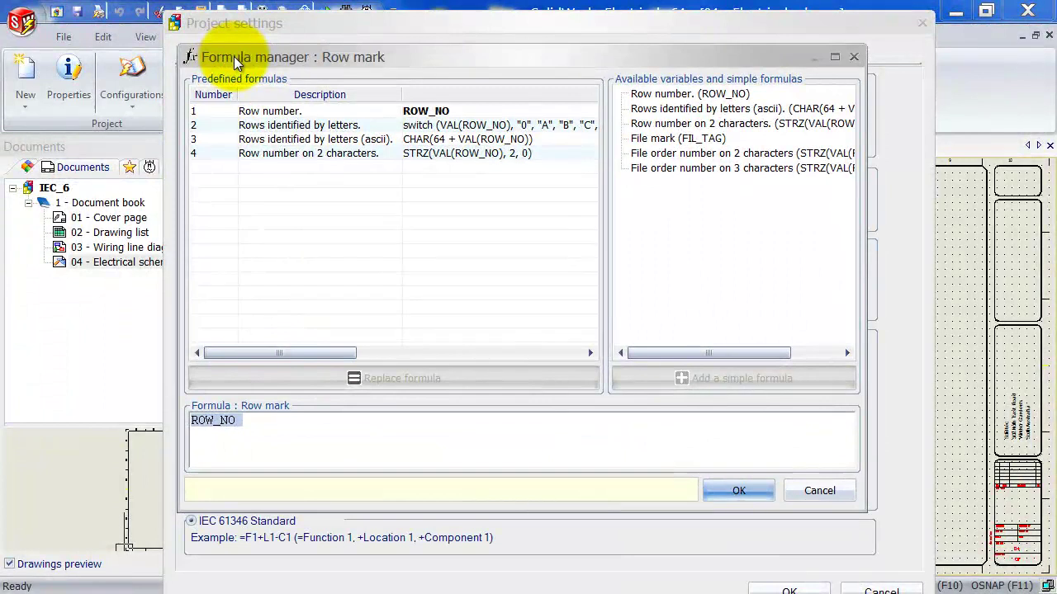
Apply the 'Rows identified by letters.' formula to row marks and save the project settings.
click(279, 130)
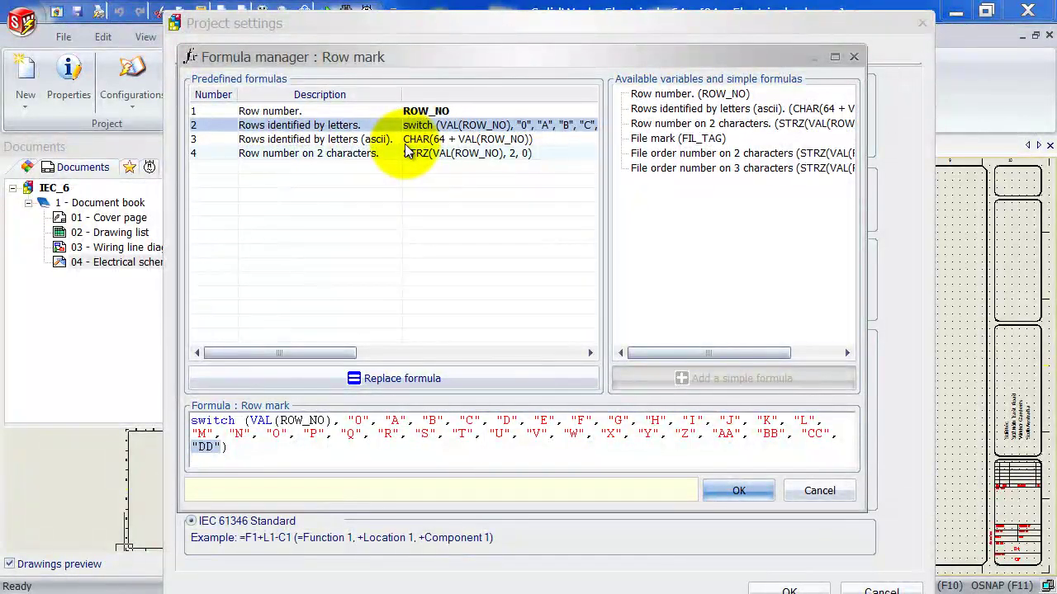
click(736, 491)
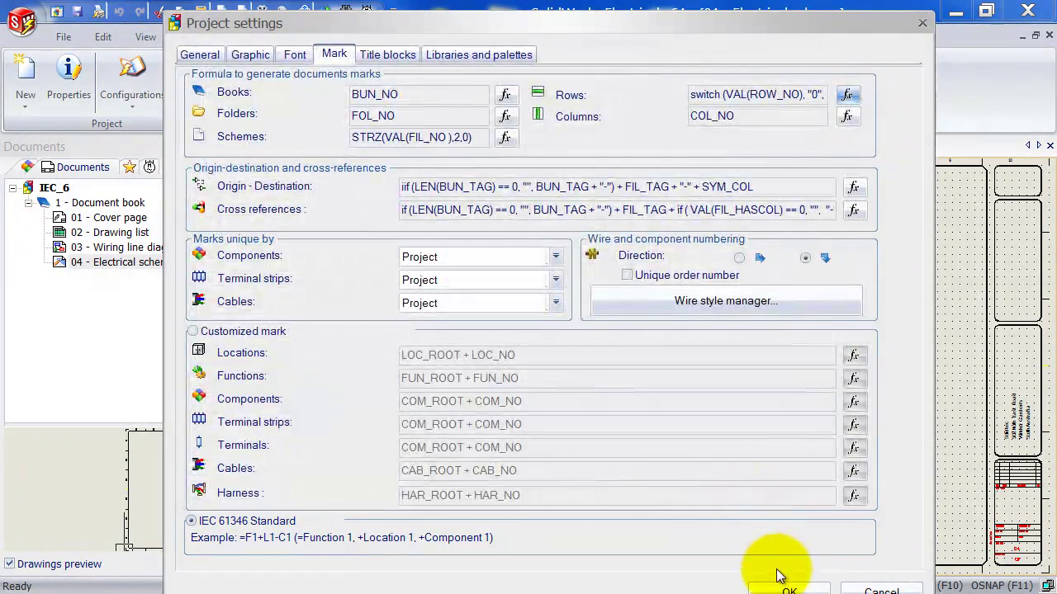
click(788, 590)
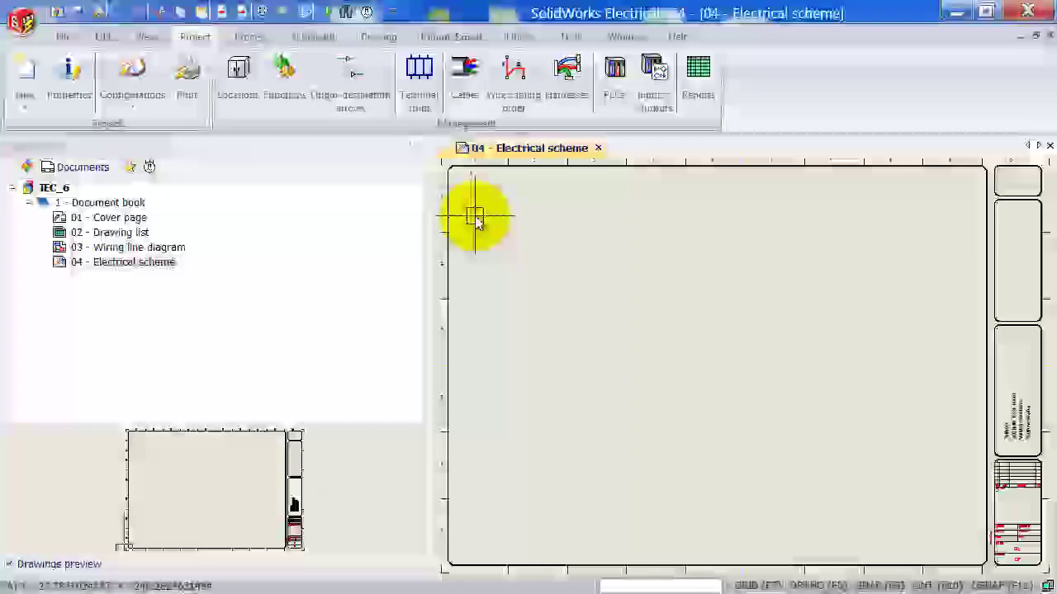
scroll(467, 210, up, 3)
scroll(435, 206, up, 2)
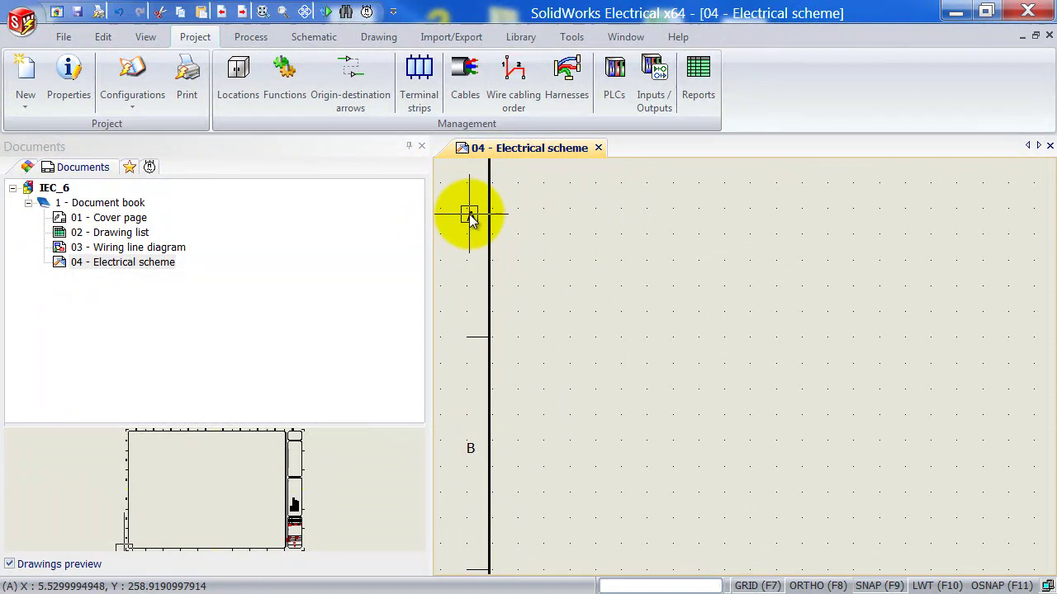